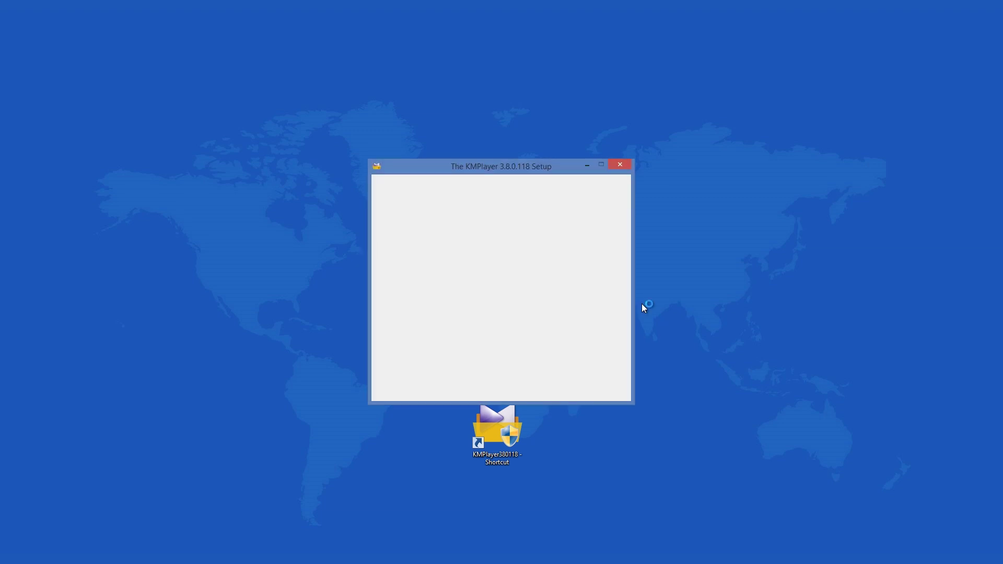
Install The KMPlayer 3.8.0.118, accepting the license agreement and the destination folder C:\Program Files (x86)\The KMPlayer.
click(551, 353)
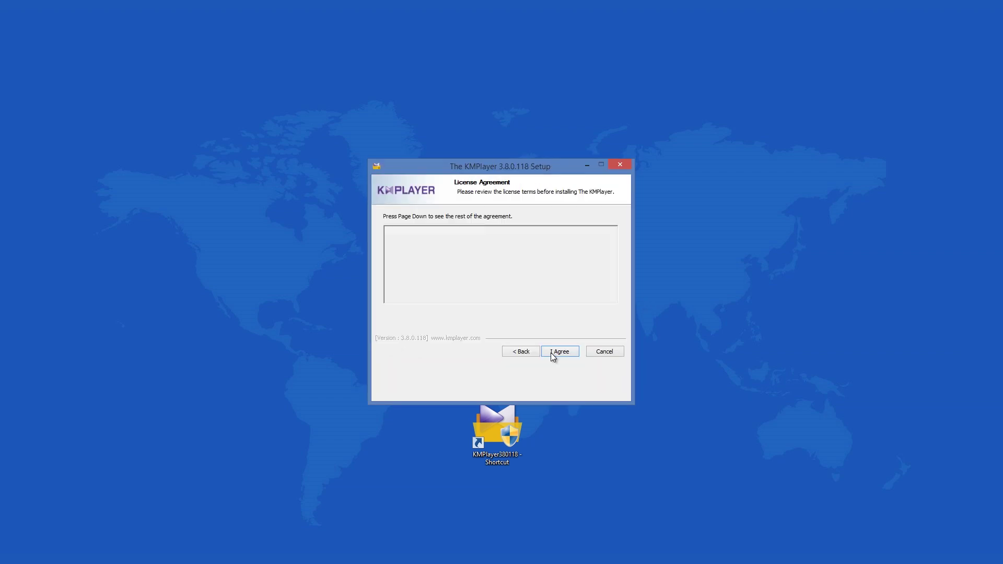
click(556, 352)
click(555, 352)
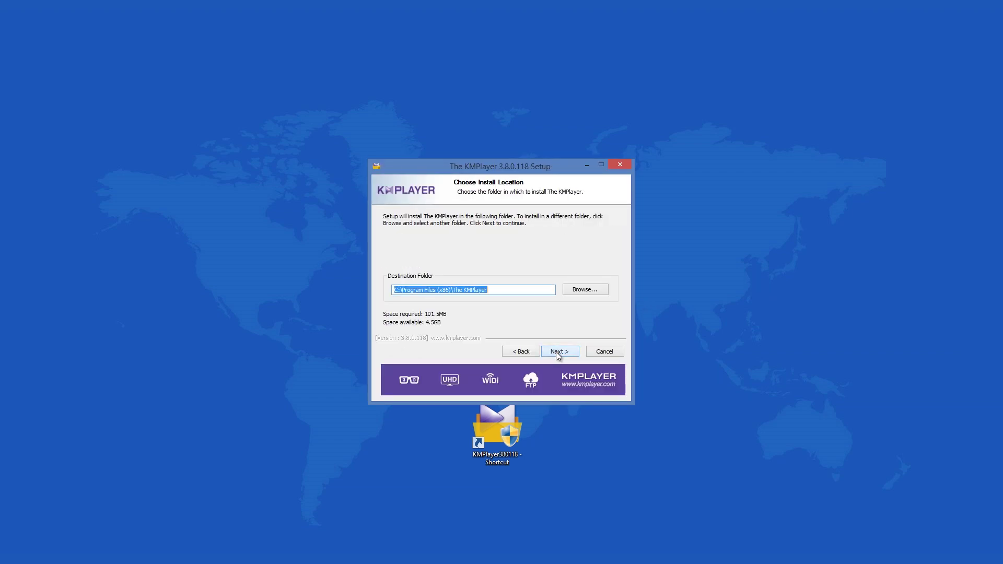
click(556, 352)
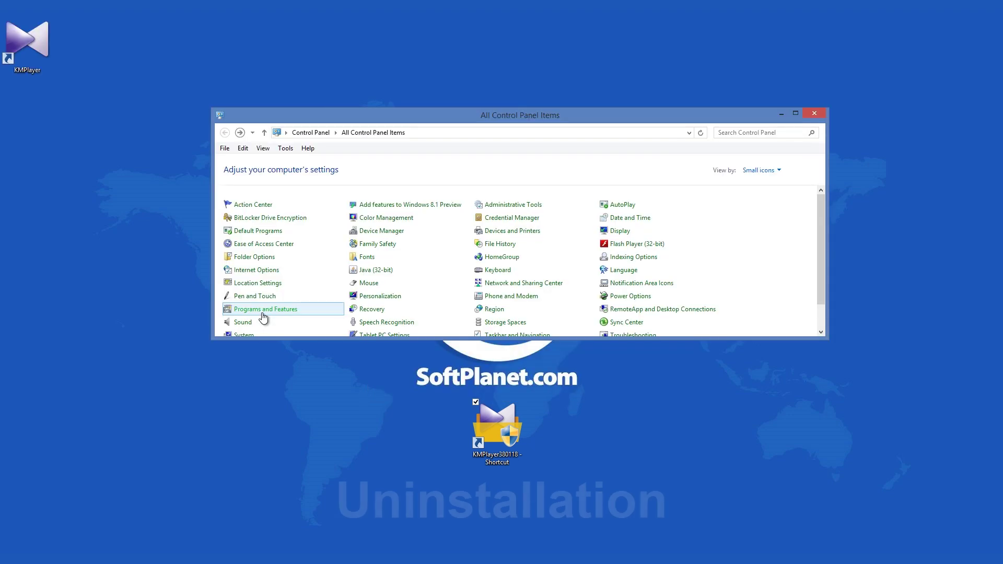
Find The KMPlayer (remove only) in Programs and Features and start its uninstallation.
click(263, 313)
click(357, 294)
scroll(366, 282, down, 5)
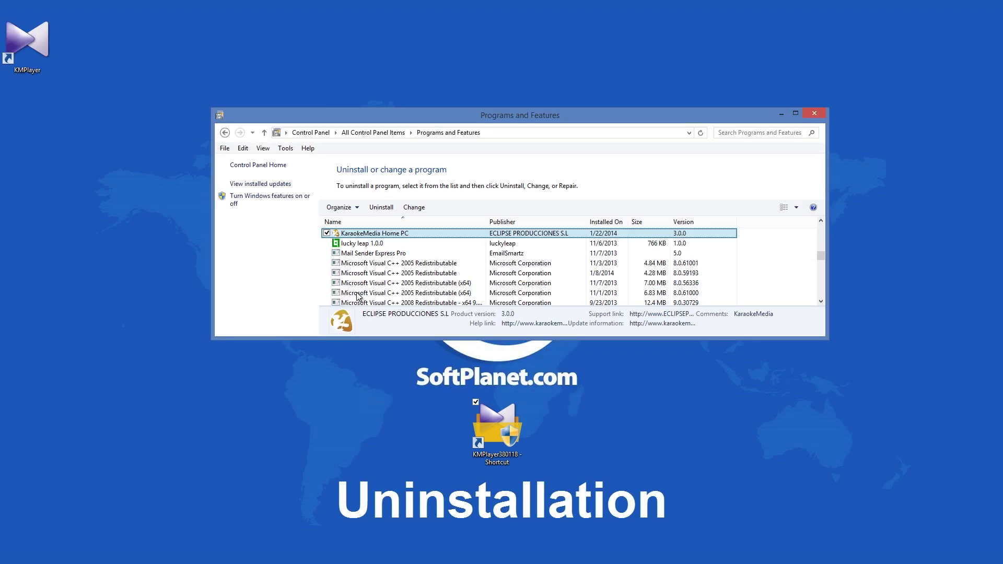
scroll(403, 269, down, 2)
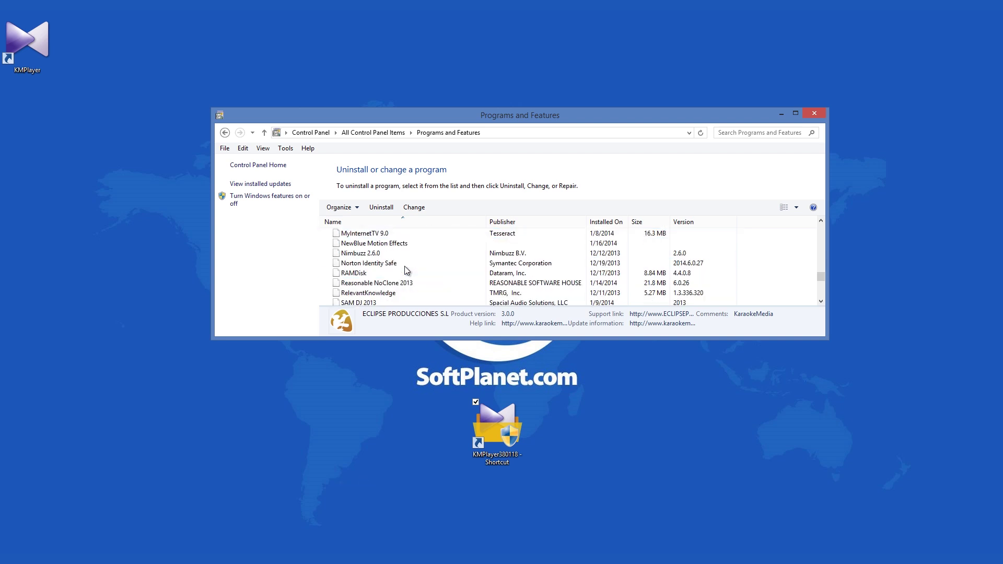
scroll(393, 266, down, 15)
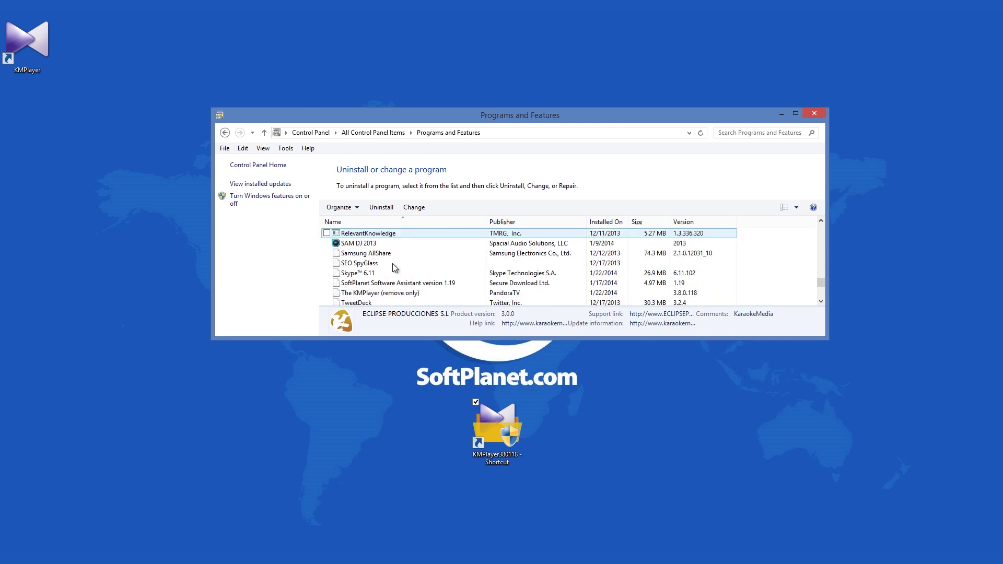
scroll(393, 263, up, 2)
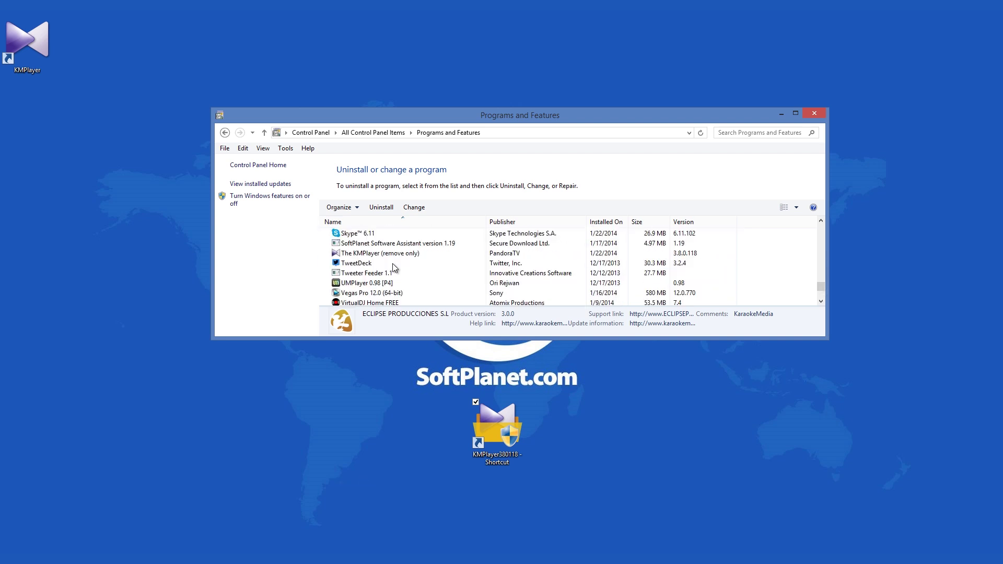
click(395, 253)
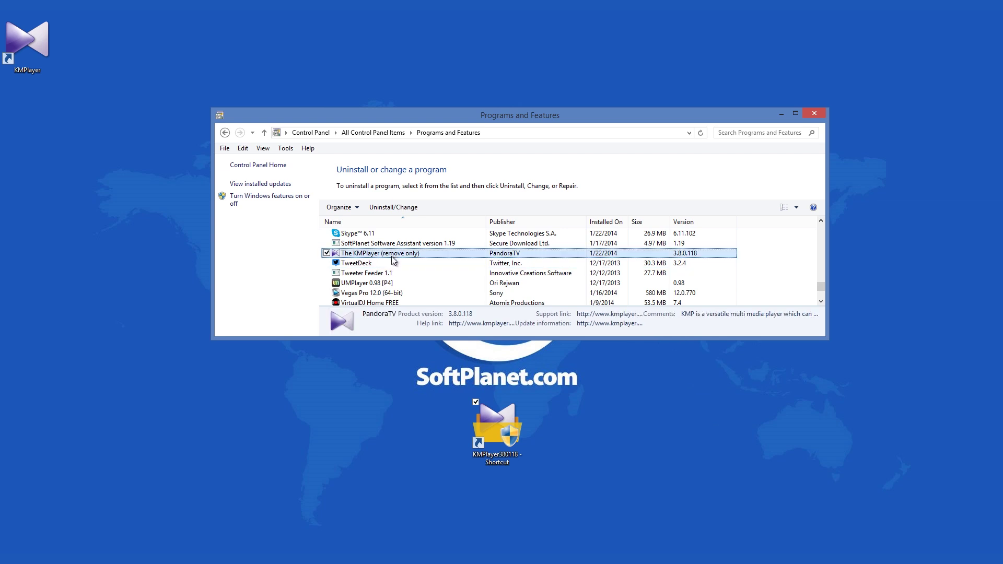
click(392, 209)
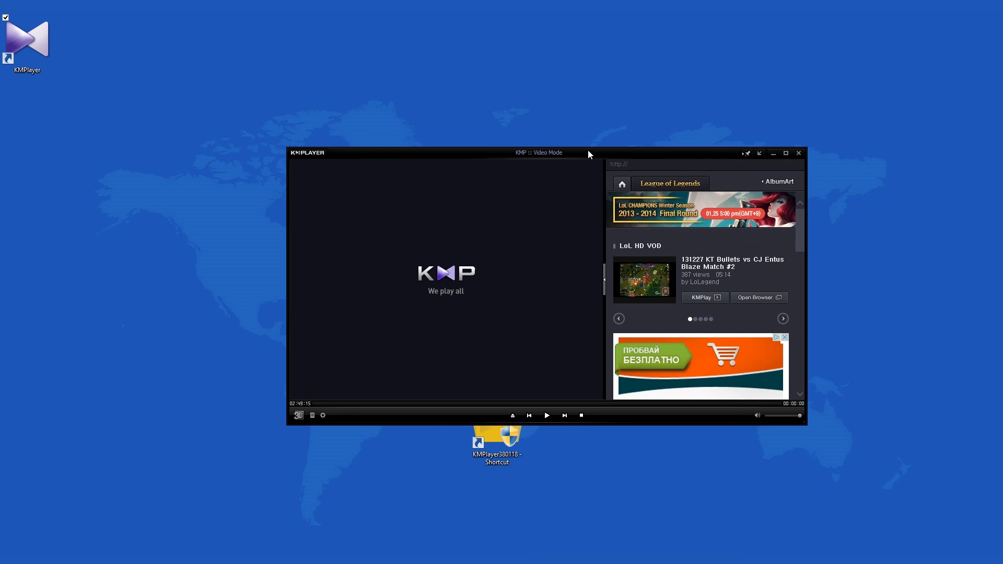
Reposition the KMPlayer window, collapse its web side pane and enlarge the window.
drag(588, 149, 562, 142)
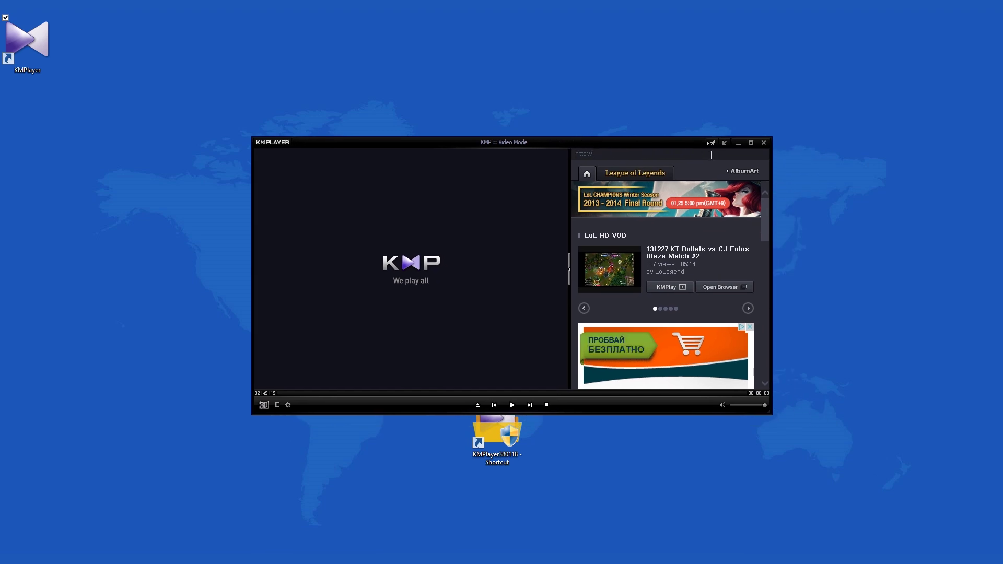
click(569, 269)
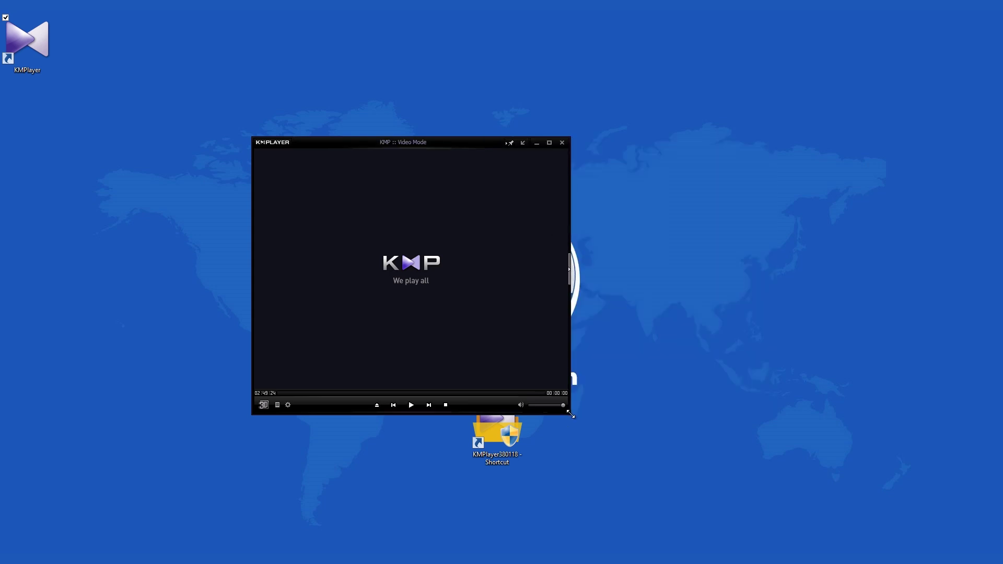
drag(569, 413, 810, 493)
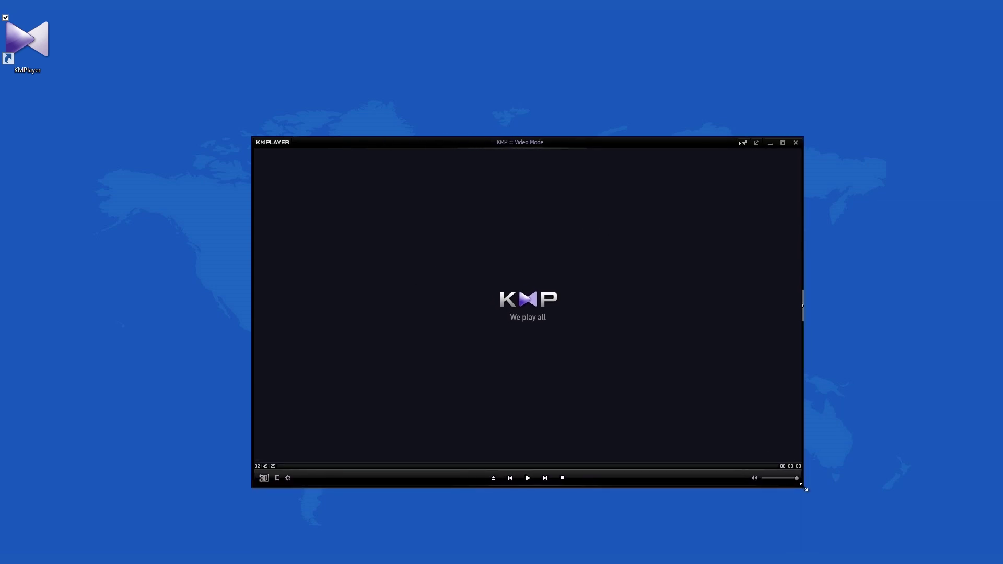
Examine the General, Seamless Playback, Source Filter, Plugins and Visualizations pages of the player's preferences, and close the preferences.
click(288, 479)
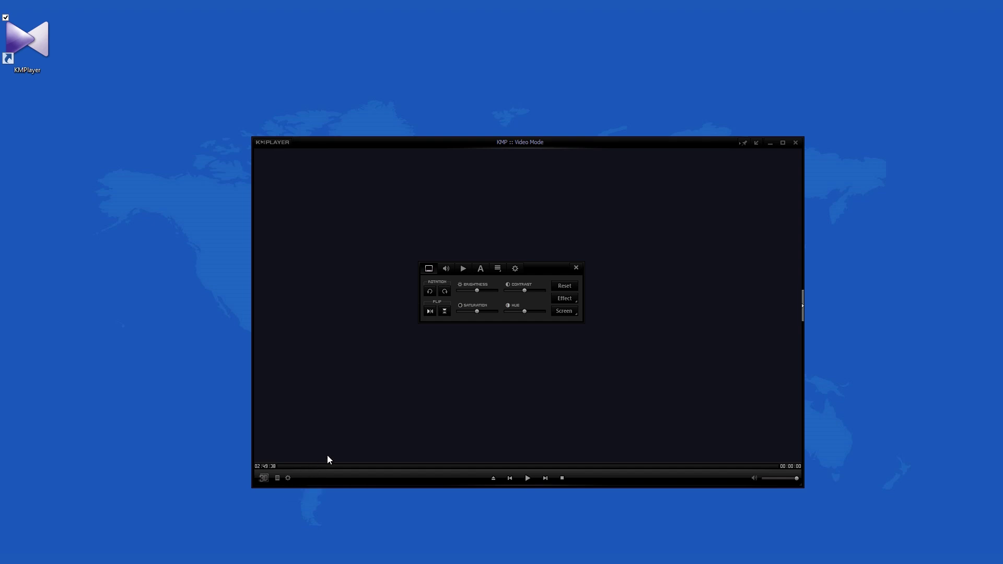
click(515, 268)
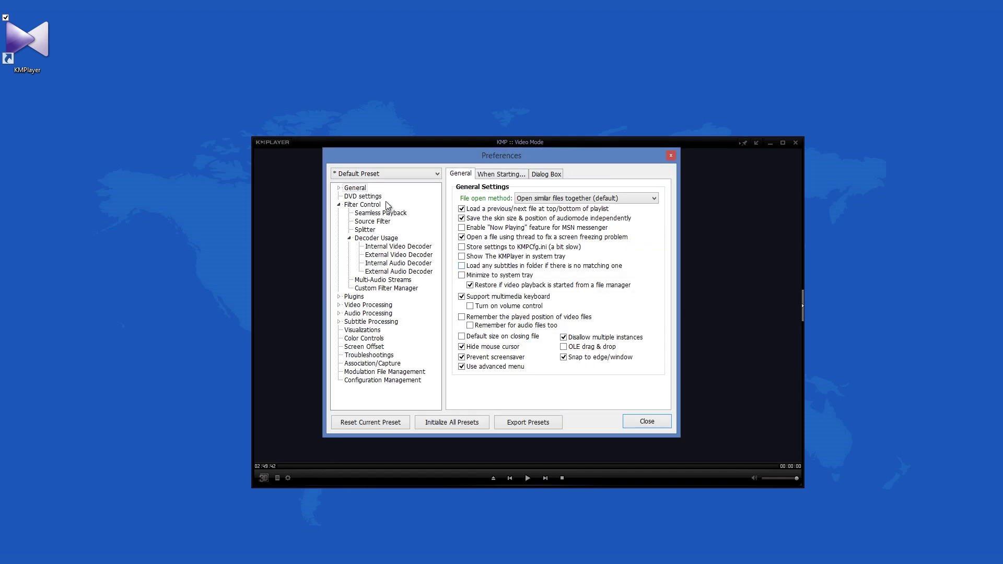
click(509, 176)
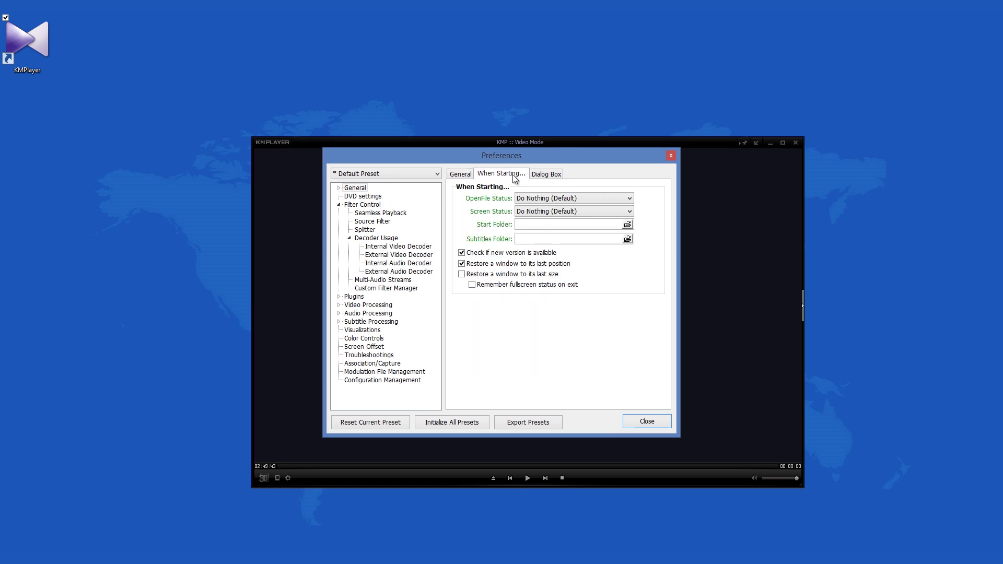
click(546, 176)
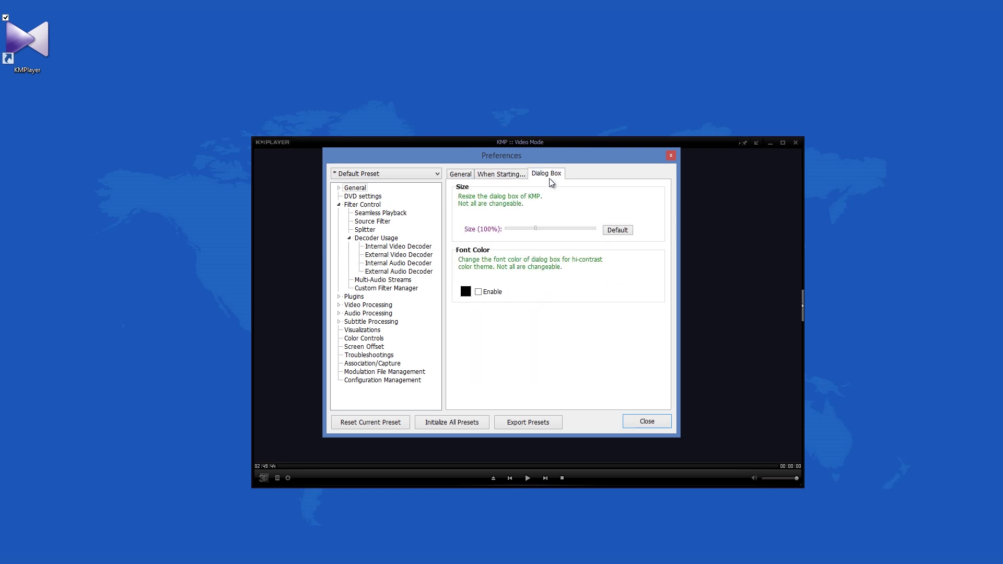
click(385, 214)
click(381, 222)
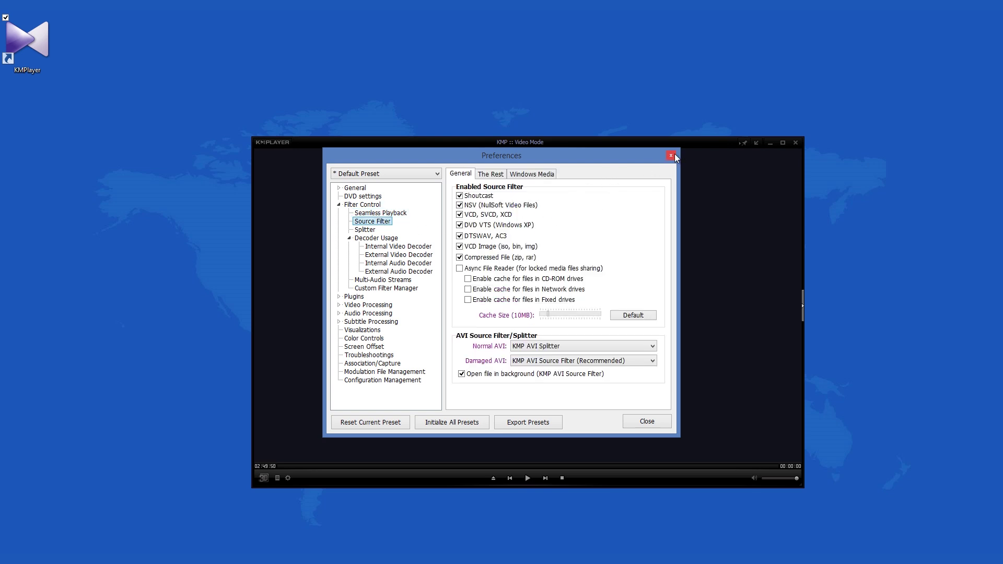
click(354, 297)
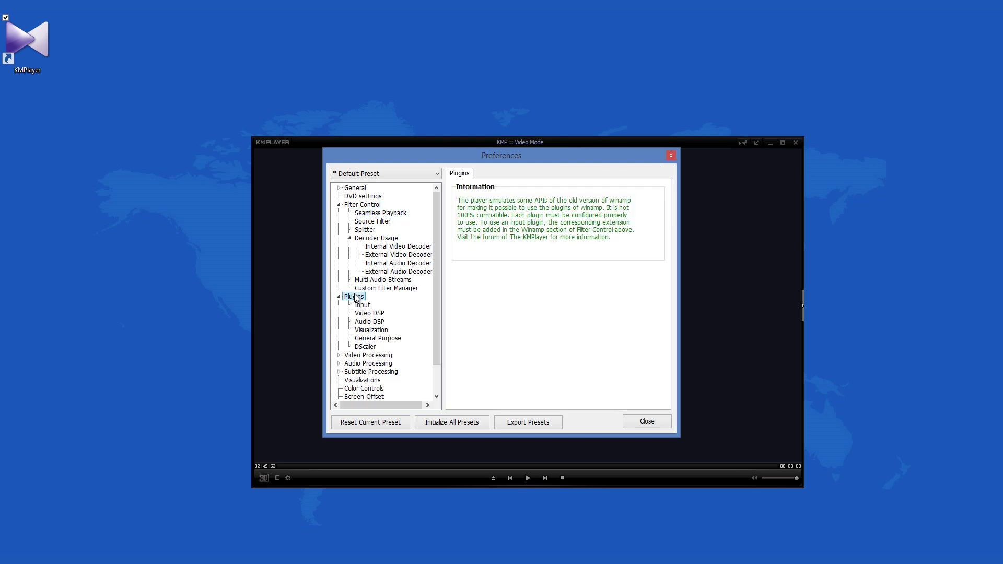
scroll(418, 340, down, 2)
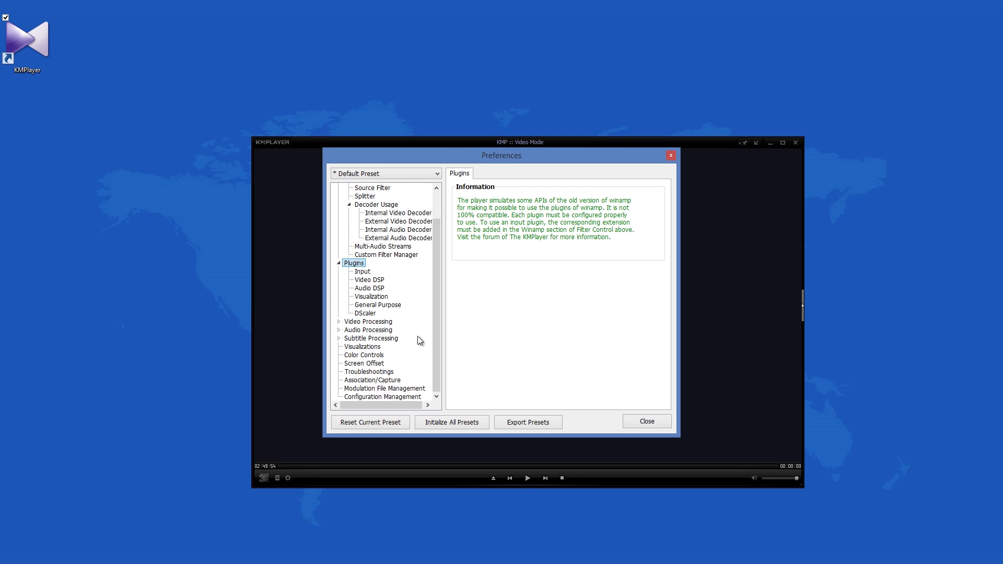
click(367, 348)
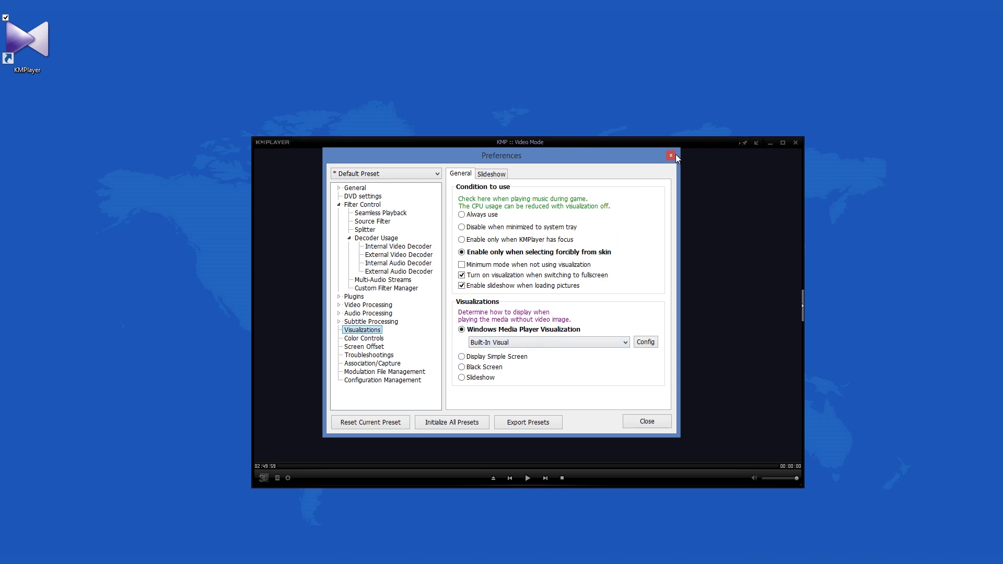
click(671, 155)
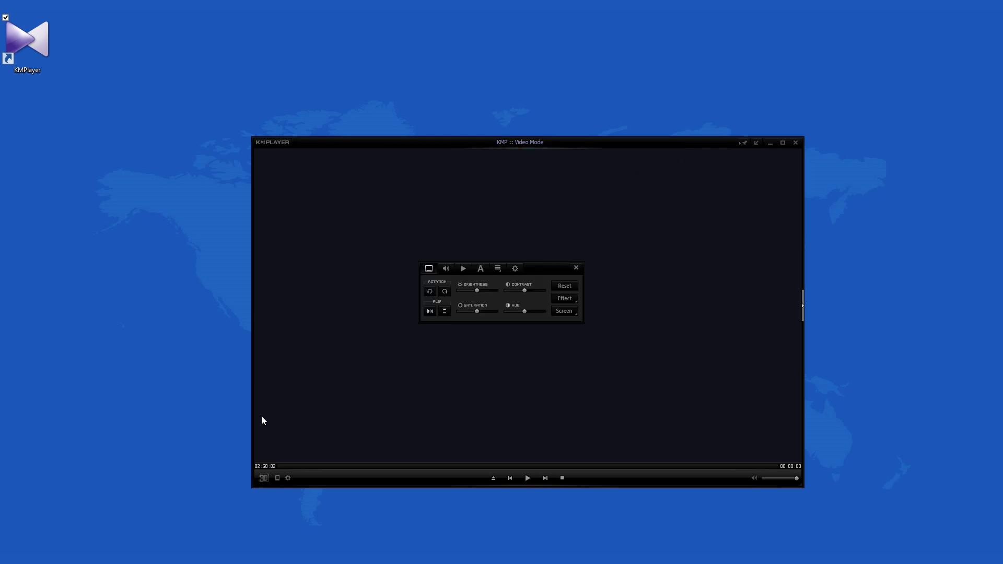
Cycle the 3D mode to Top and Bottom, and view and close the Default playlist.
click(266, 480)
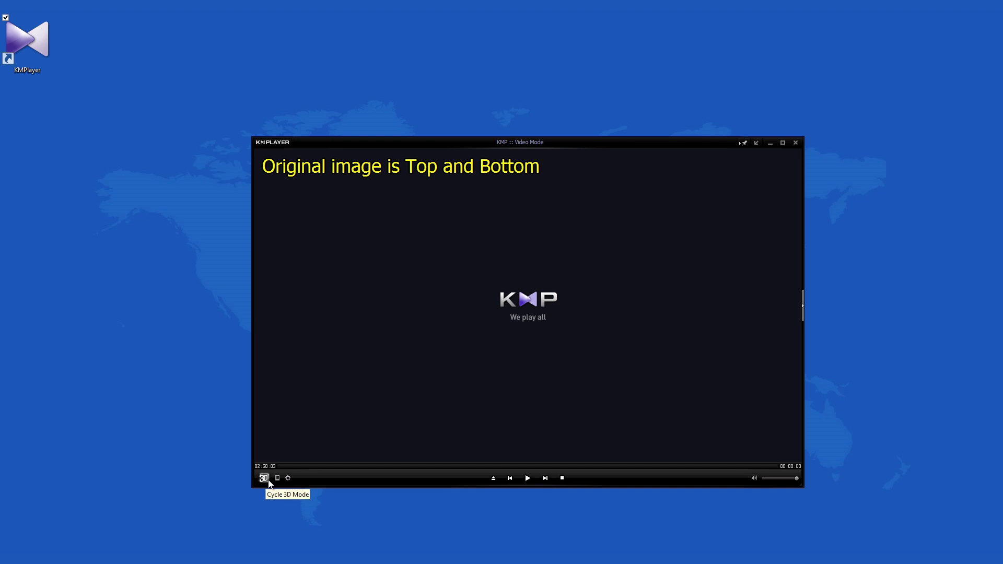
click(276, 479)
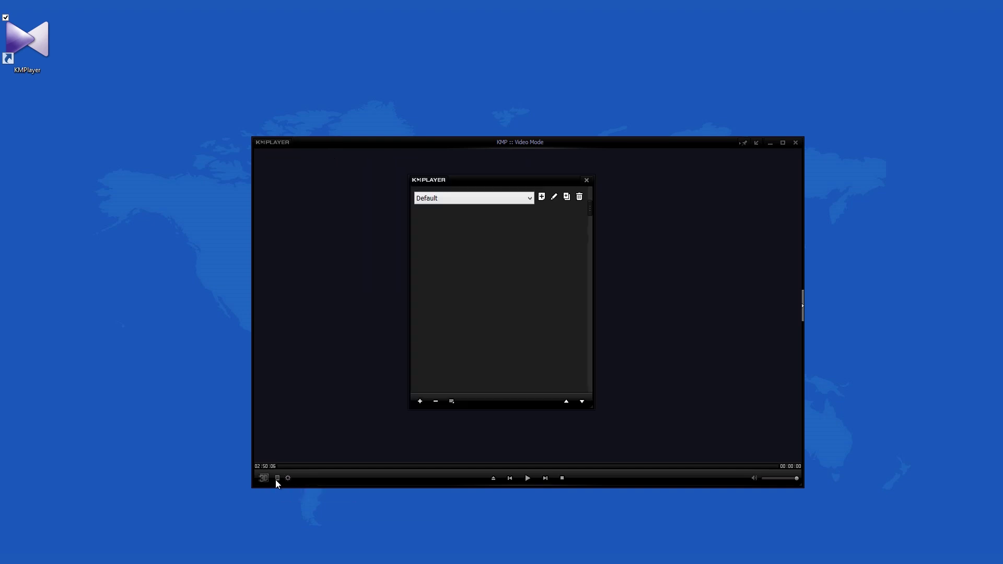
click(588, 180)
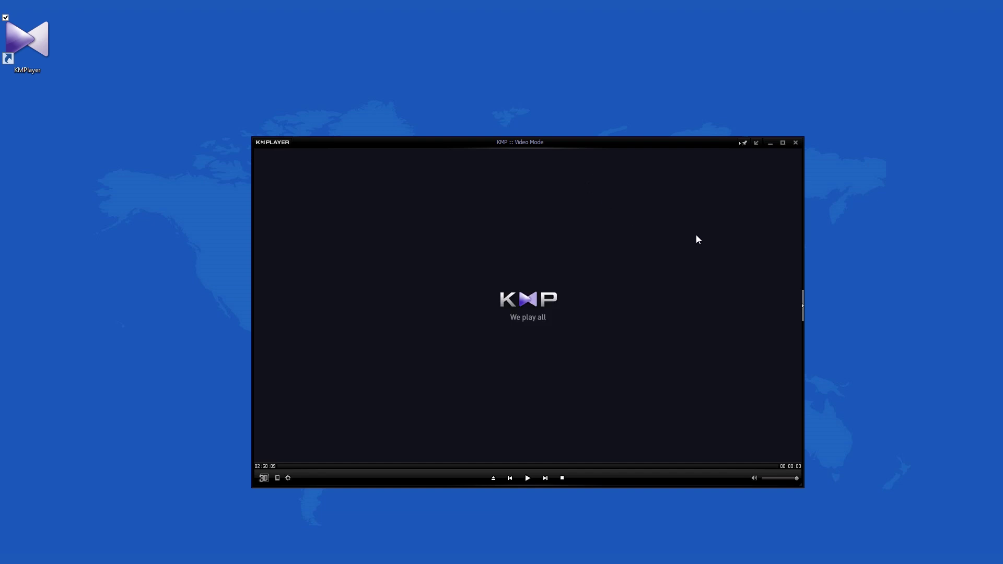
Expand and collapse the web side pane, and move the player window back to the middle of the desktop.
click(803, 308)
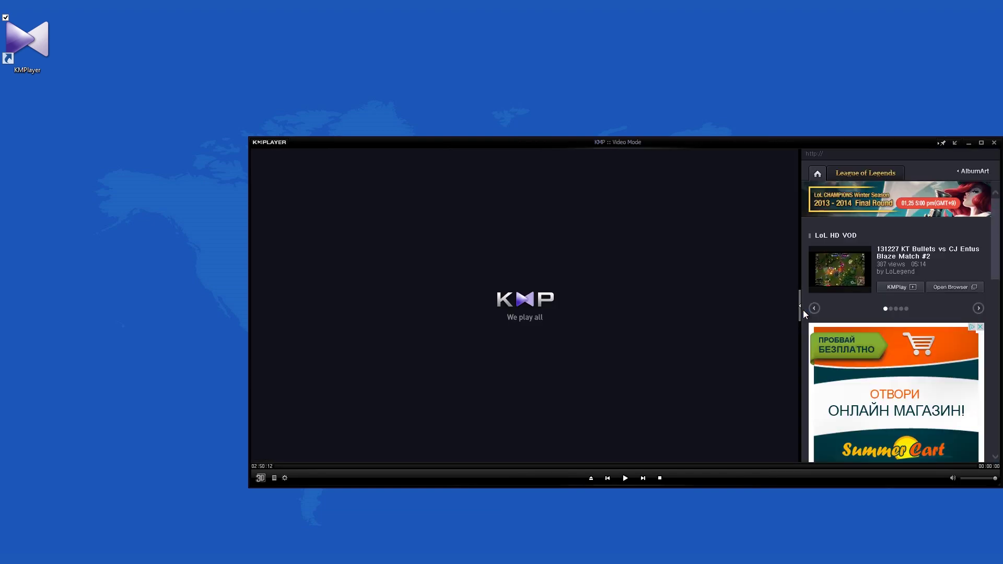
click(800, 311)
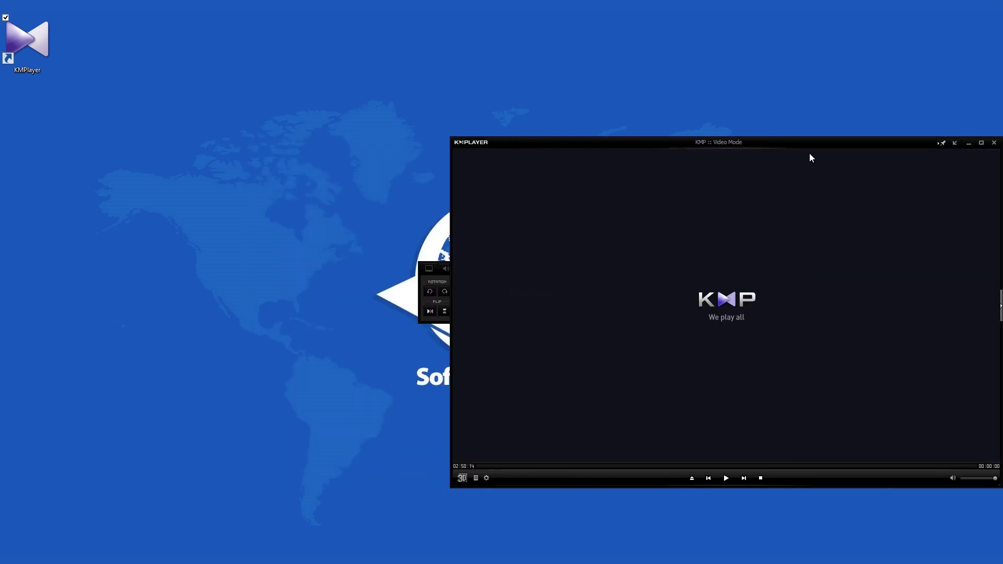
drag(791, 151, 589, 118)
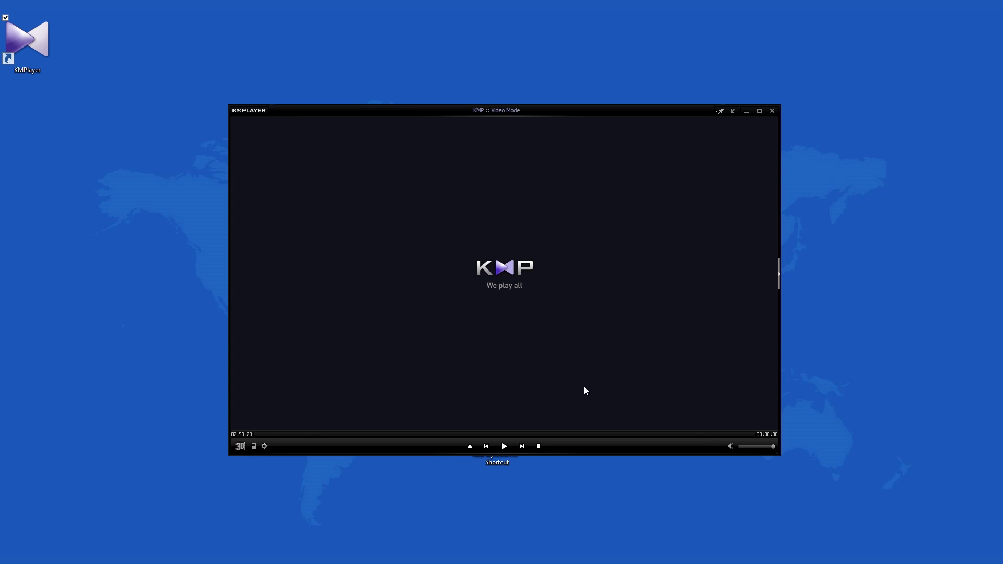
Open and dismiss the file chooser, and bring up the capture options in the player's control box.
click(471, 446)
click(635, 327)
click(264, 446)
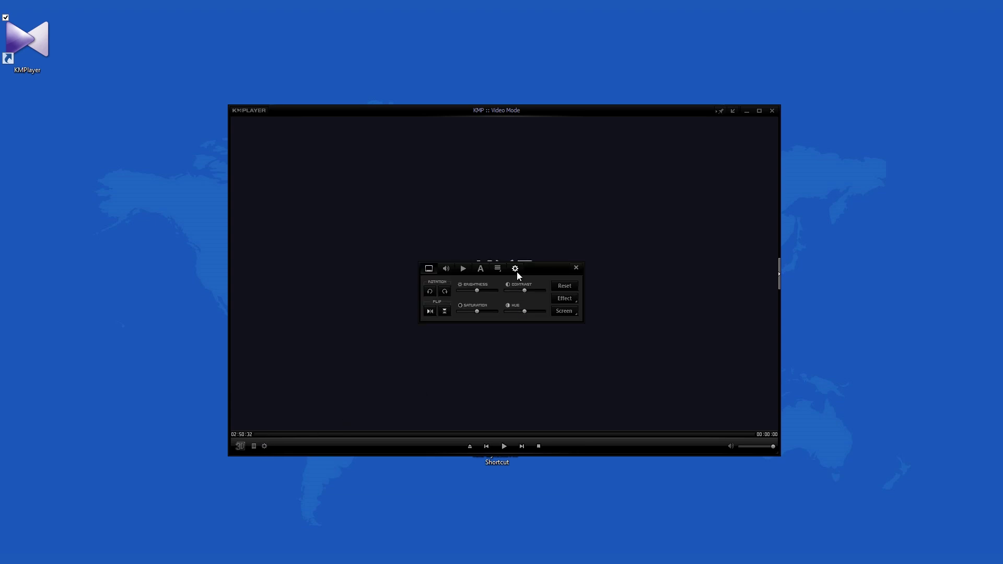
click(502, 271)
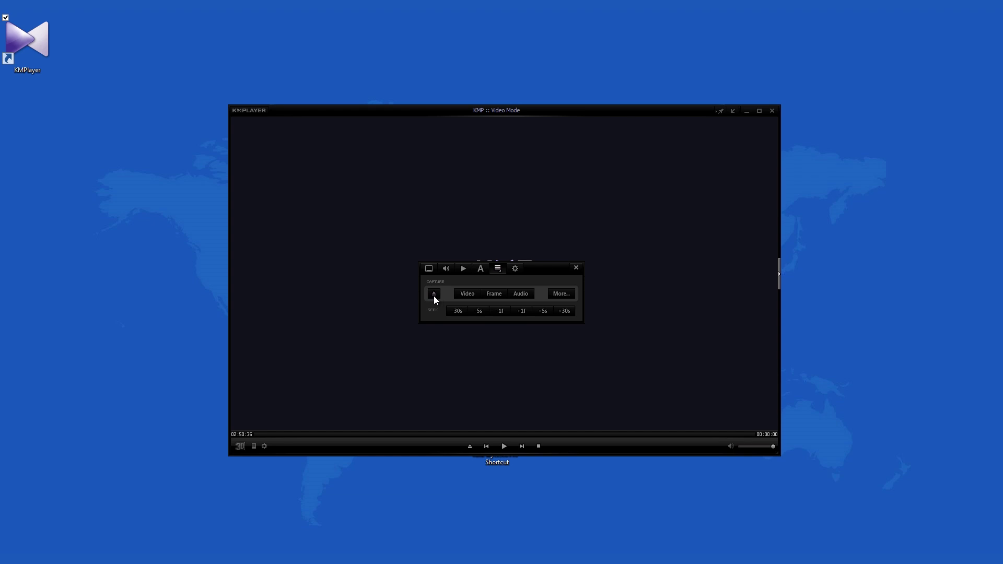
Examine the General settings, file open method choices, Skins/OSC, Screen, Navigation and Filter Control pages of the preferences.
click(515, 270)
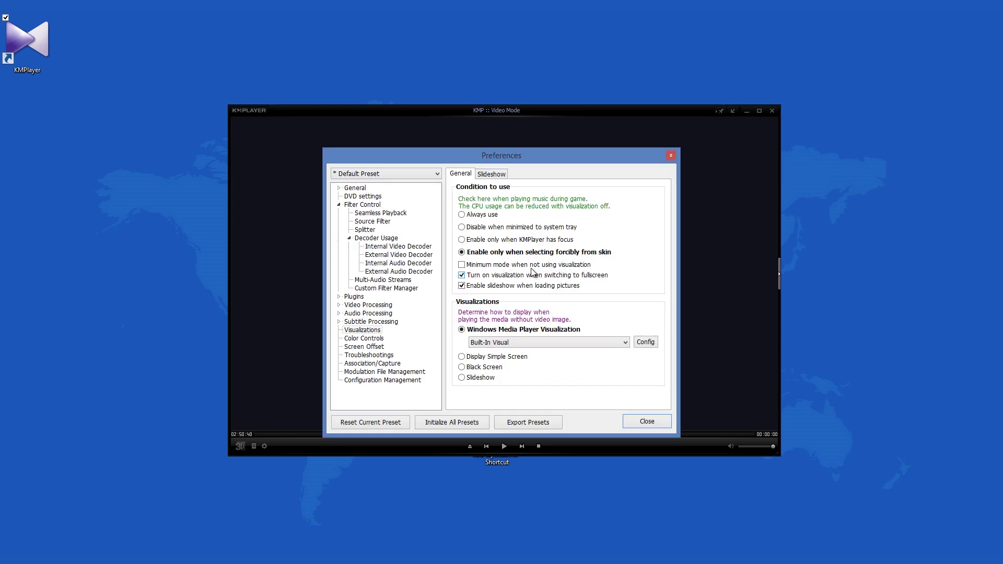
click(360, 190)
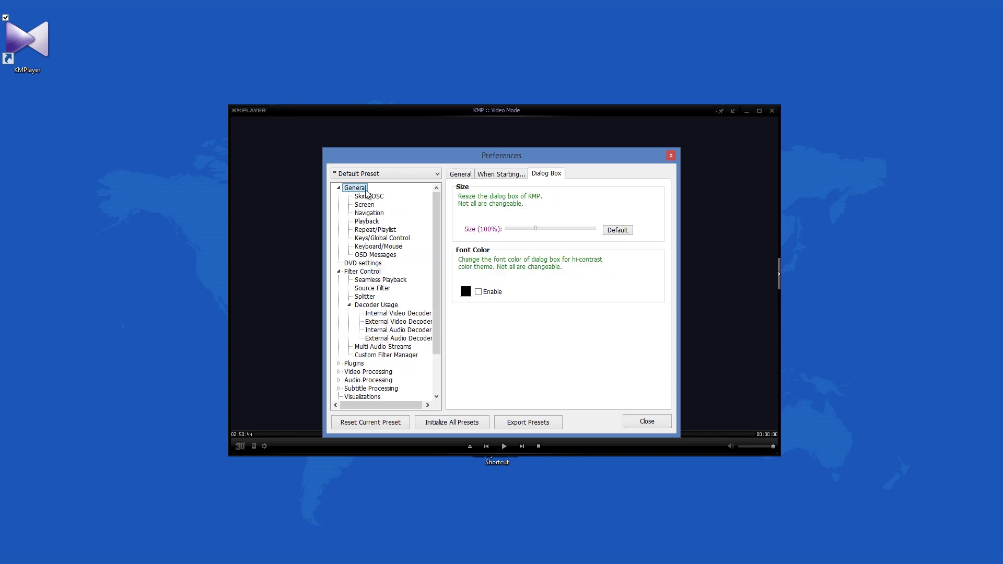
click(461, 176)
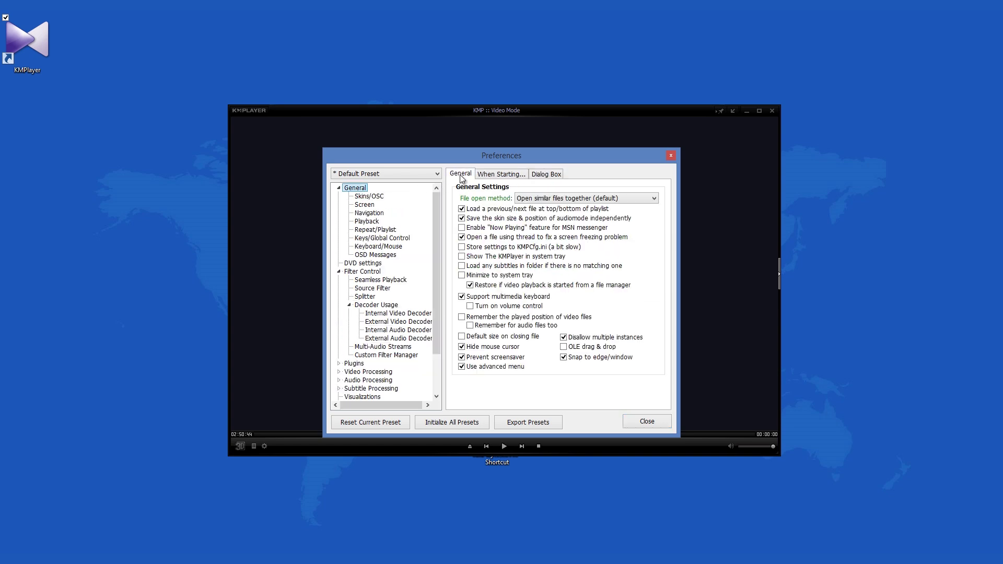
click(562, 200)
click(562, 199)
click(377, 198)
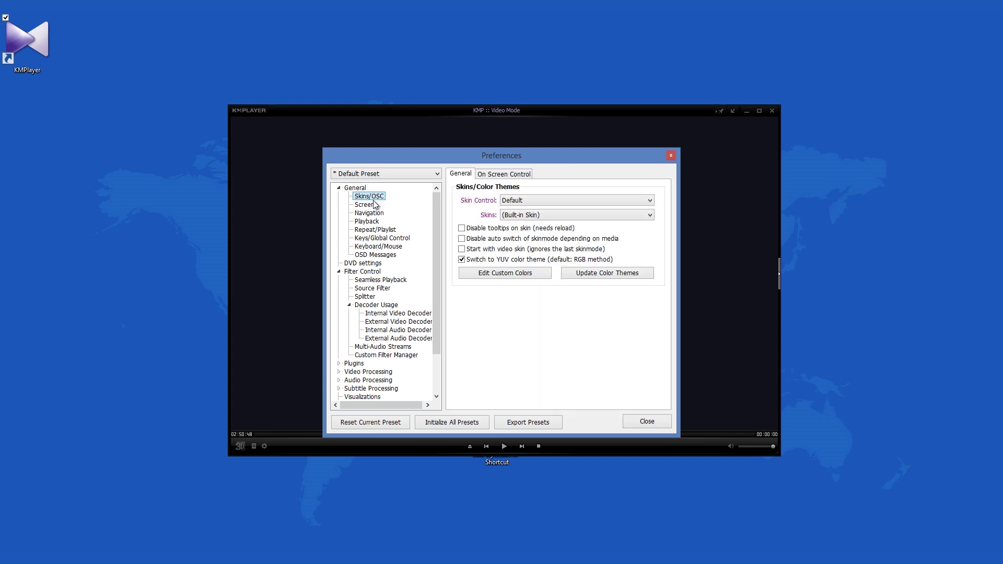
click(374, 206)
click(374, 213)
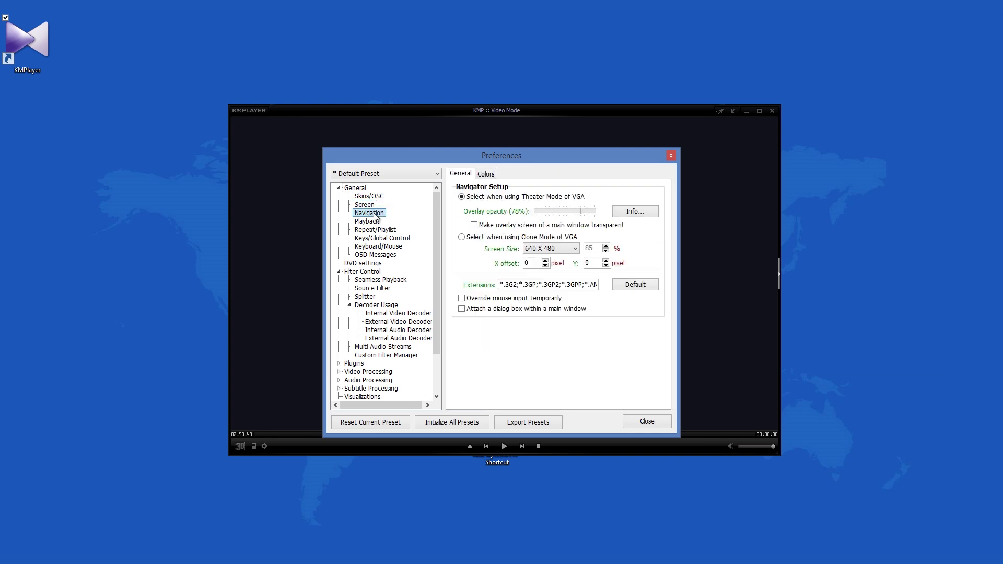
click(376, 272)
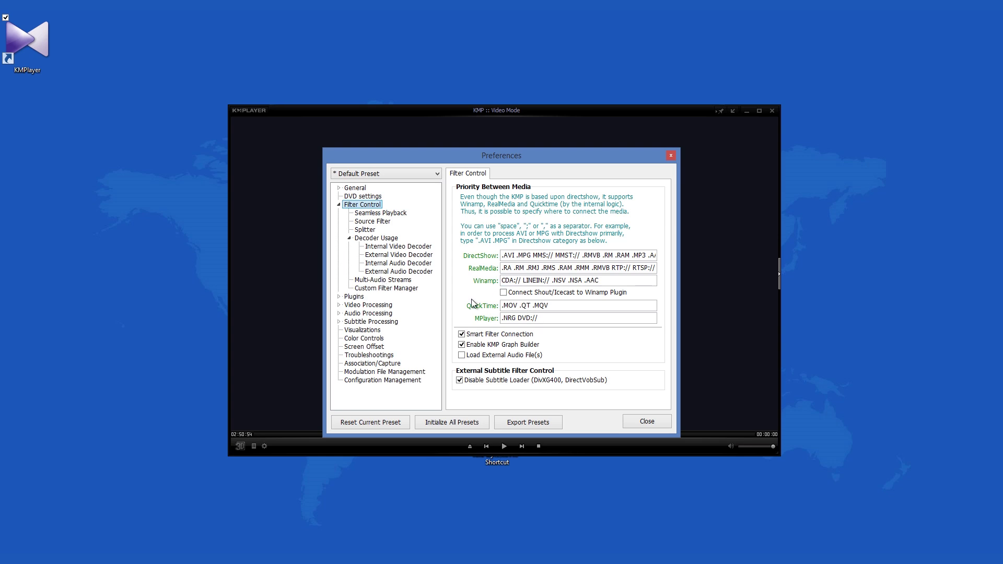
Examine the Skins and Skin Control choices on the Skins/OSC page under the General preferences.
click(338, 188)
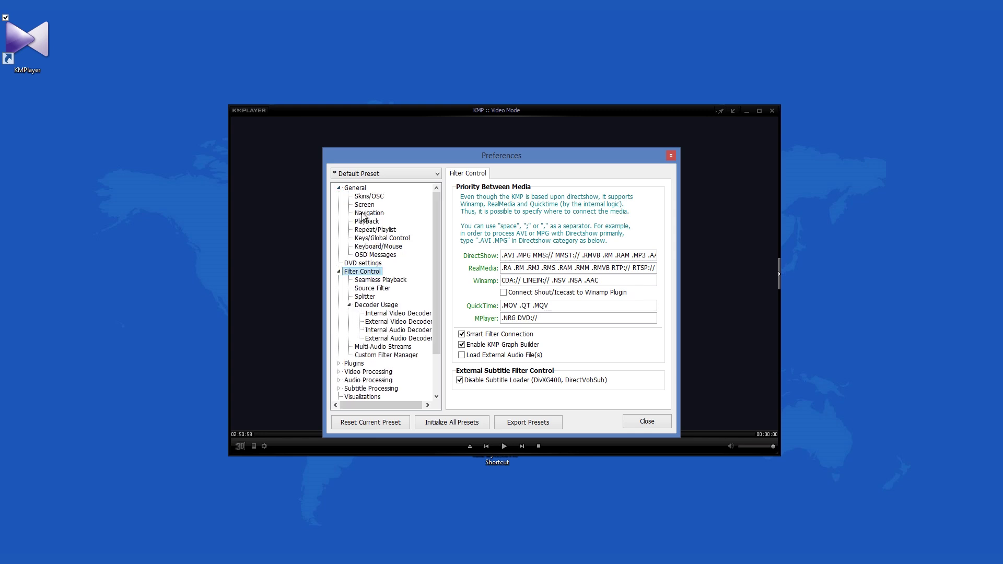
click(368, 196)
click(555, 215)
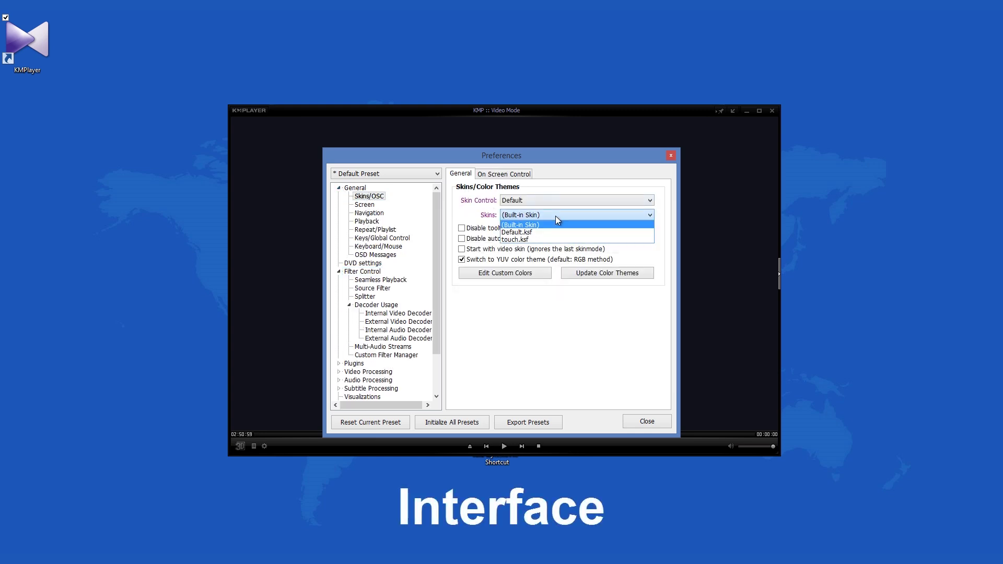
click(560, 209)
click(563, 202)
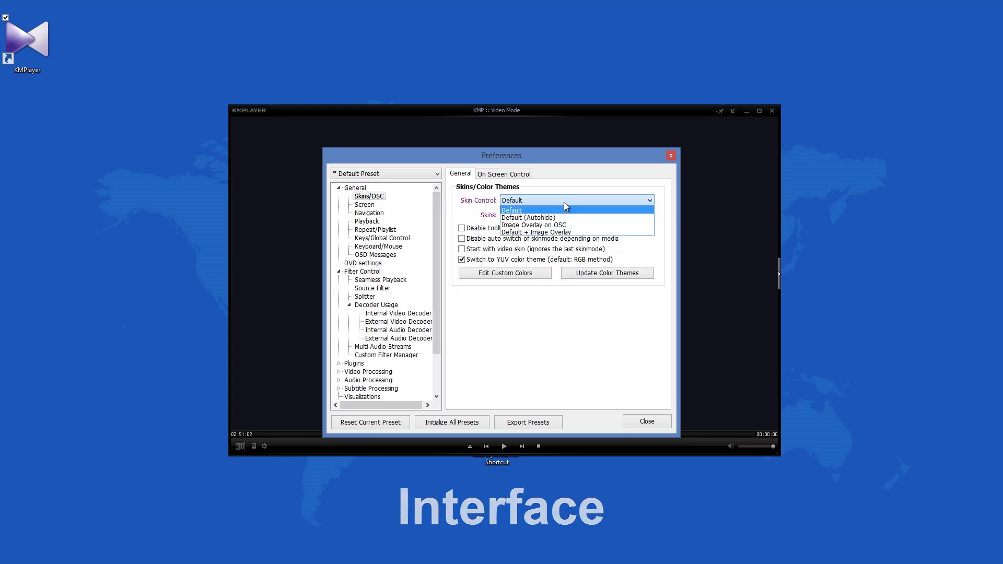
click(563, 202)
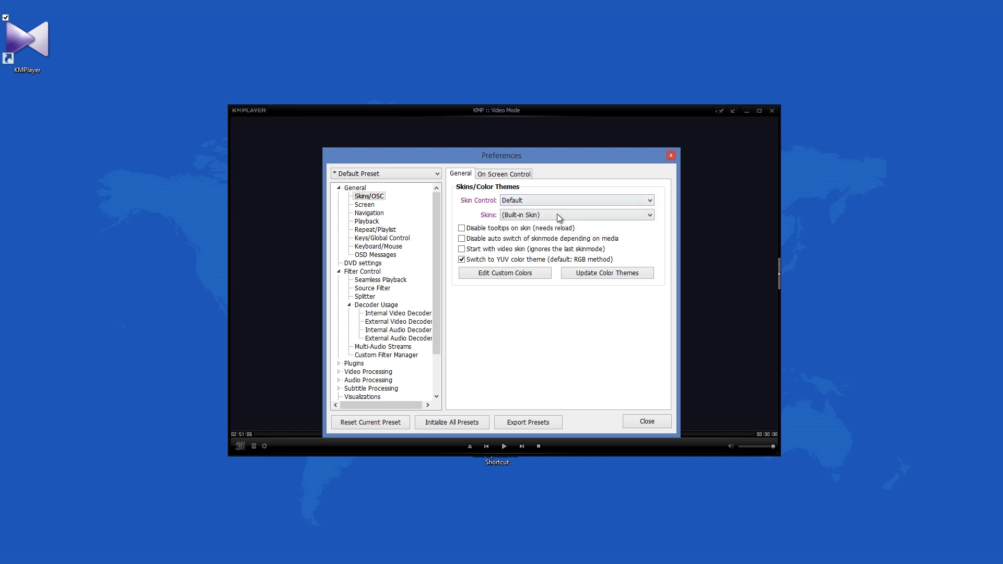
Close the preferences and the control box, and switch the player to its compact layout and back.
click(670, 157)
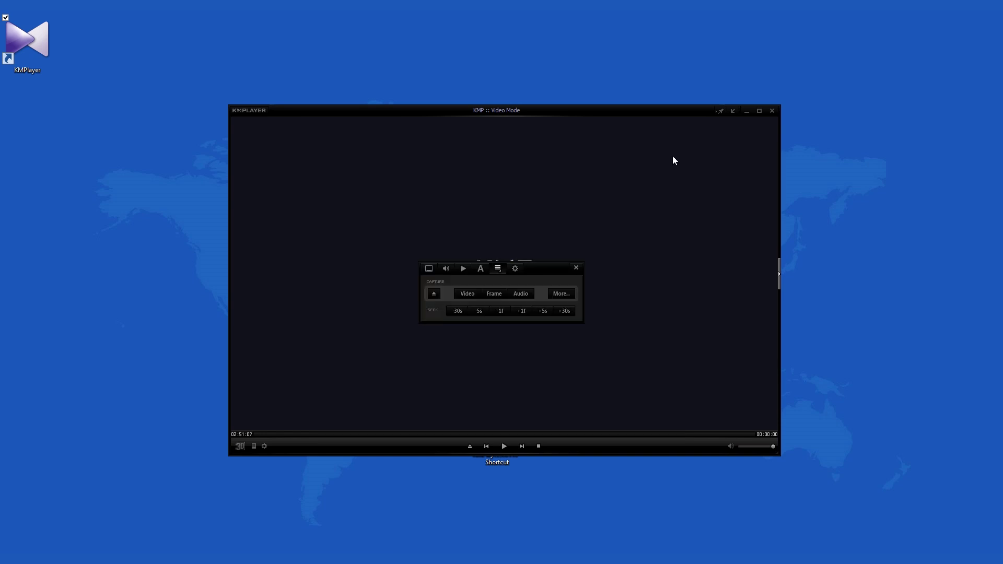
click(576, 268)
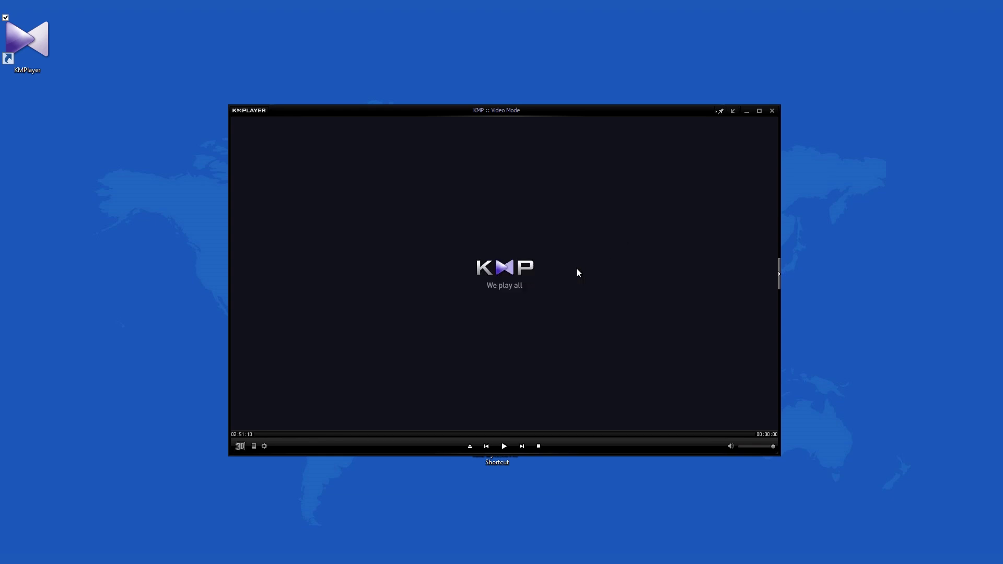
click(732, 111)
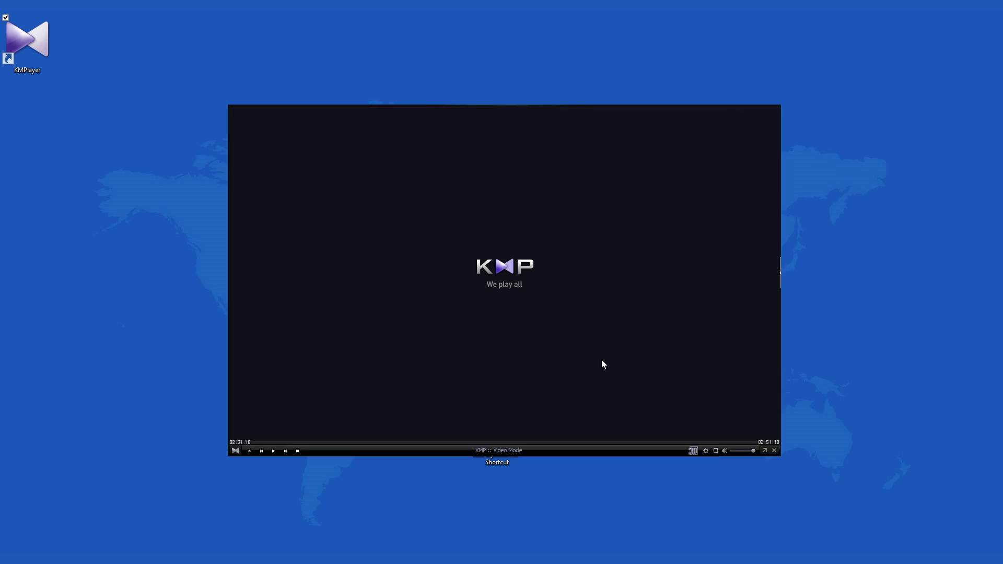
click(764, 450)
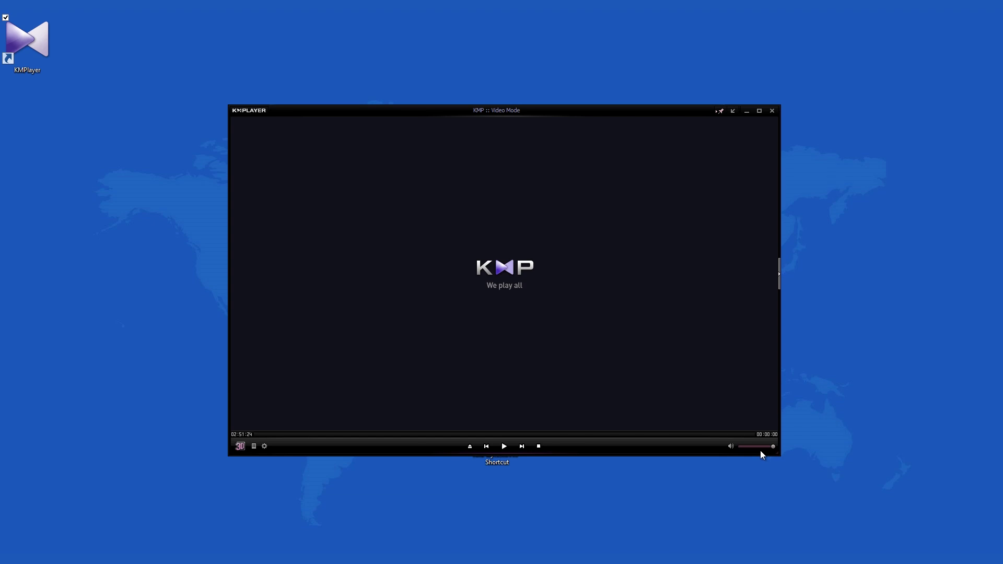
View the video, audio, playback and caption pages of the control box, and open and close the preferences.
click(253, 446)
click(263, 446)
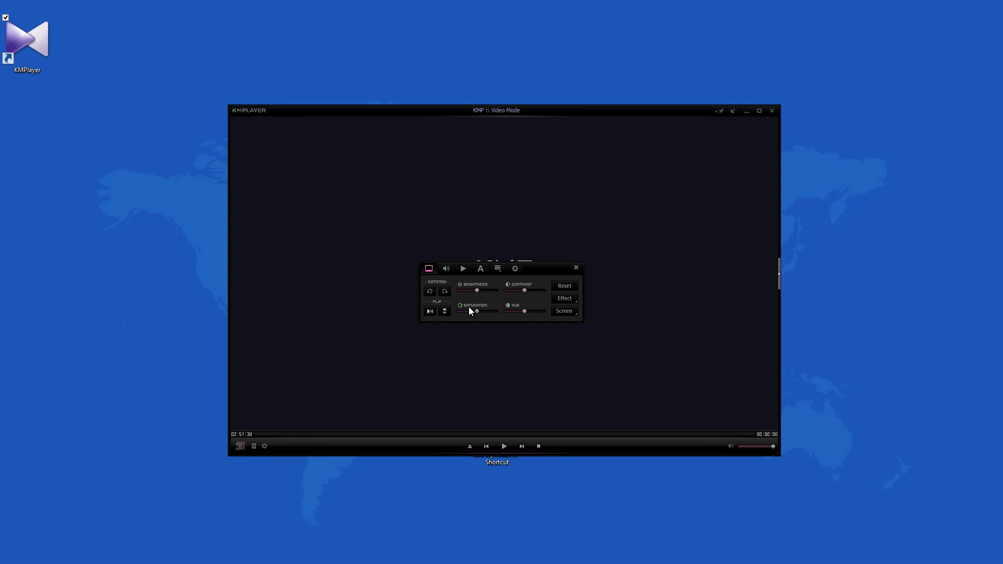
click(447, 269)
click(463, 270)
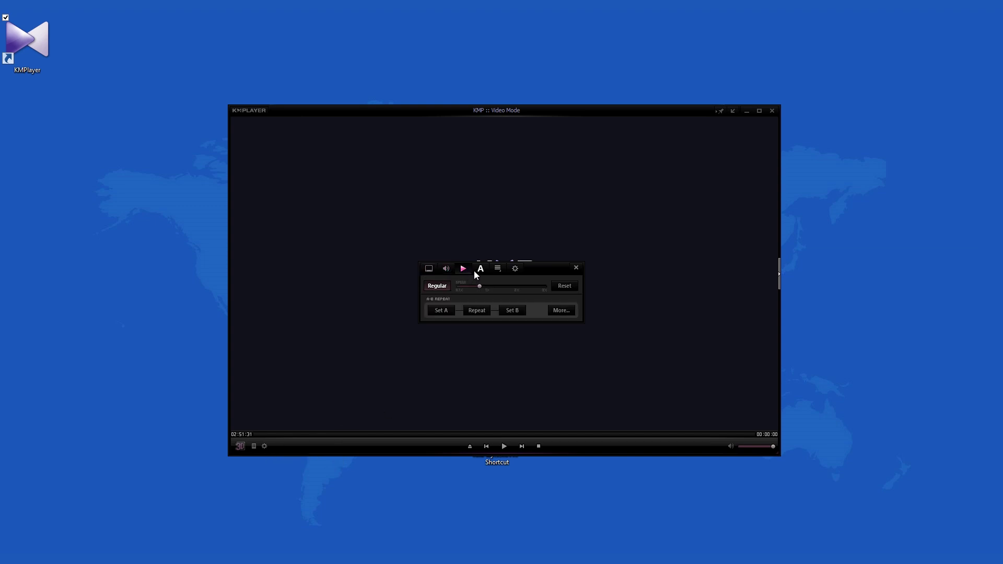
click(480, 270)
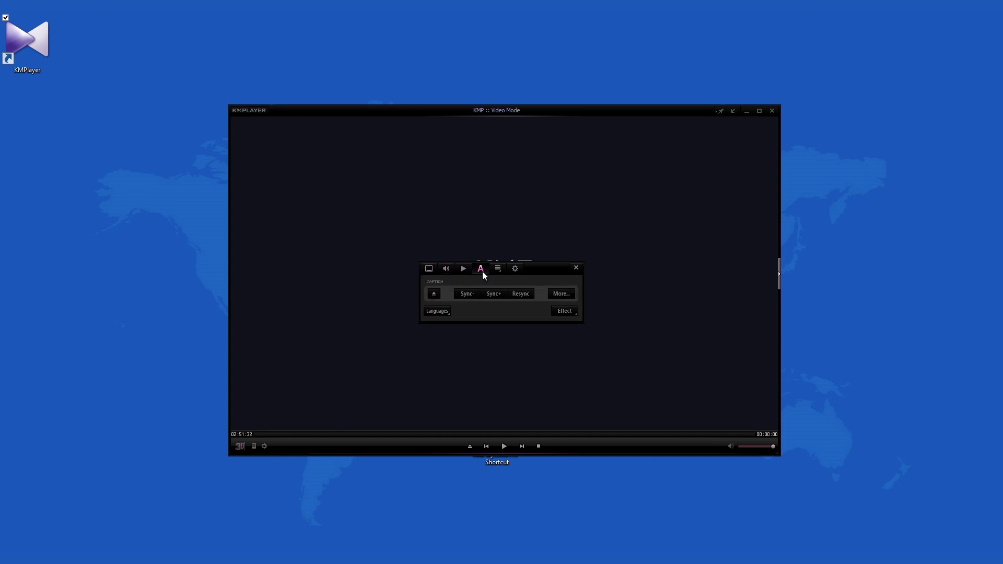
click(516, 269)
click(645, 422)
Lower the volume slightly in the player's compact layout, and view the menu of file, disc and device opening commands.
click(733, 111)
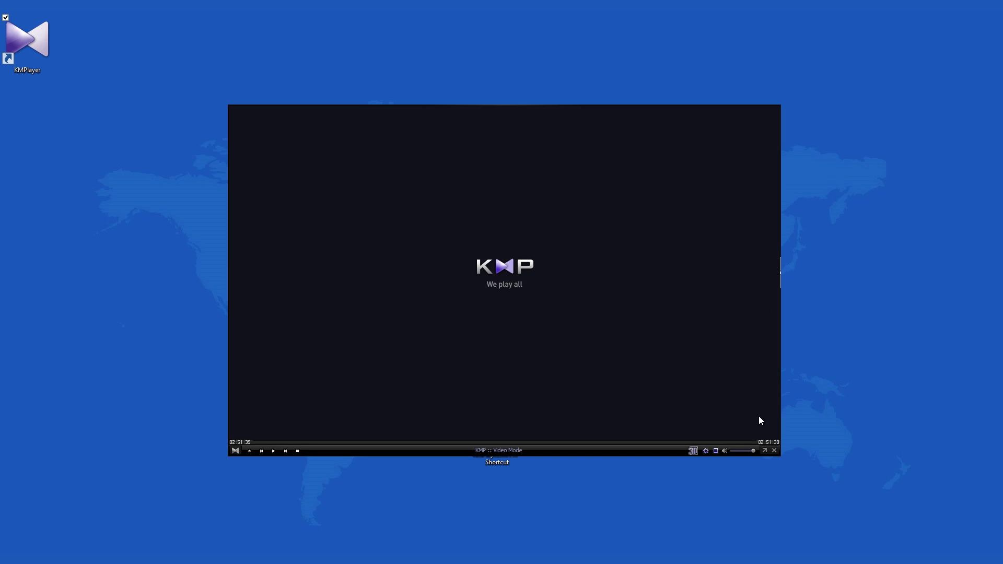
drag(753, 450, 745, 451)
click(233, 453)
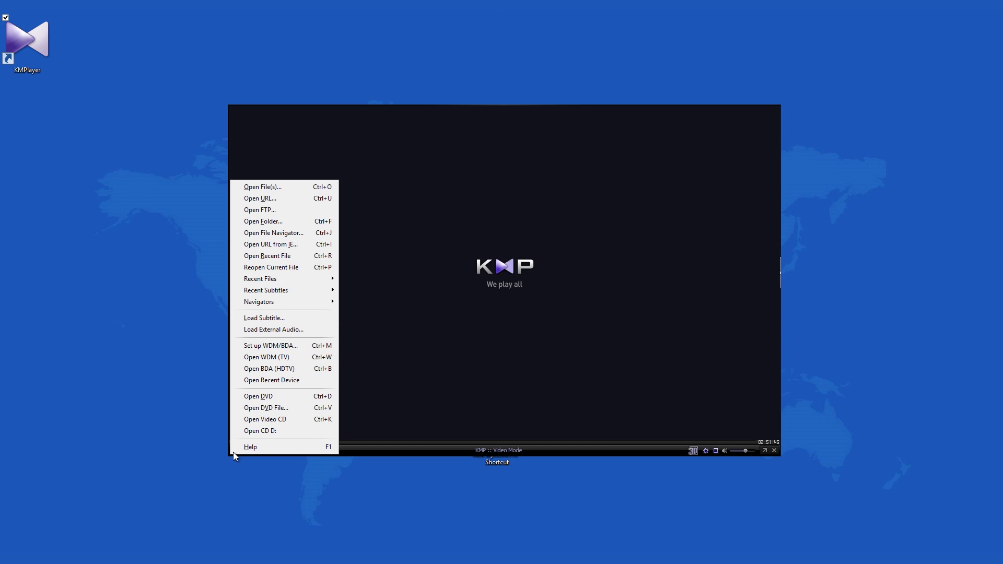
key(Escape)
Expand the web side pane and cycle the 3D mode to Side by Side.
click(780, 274)
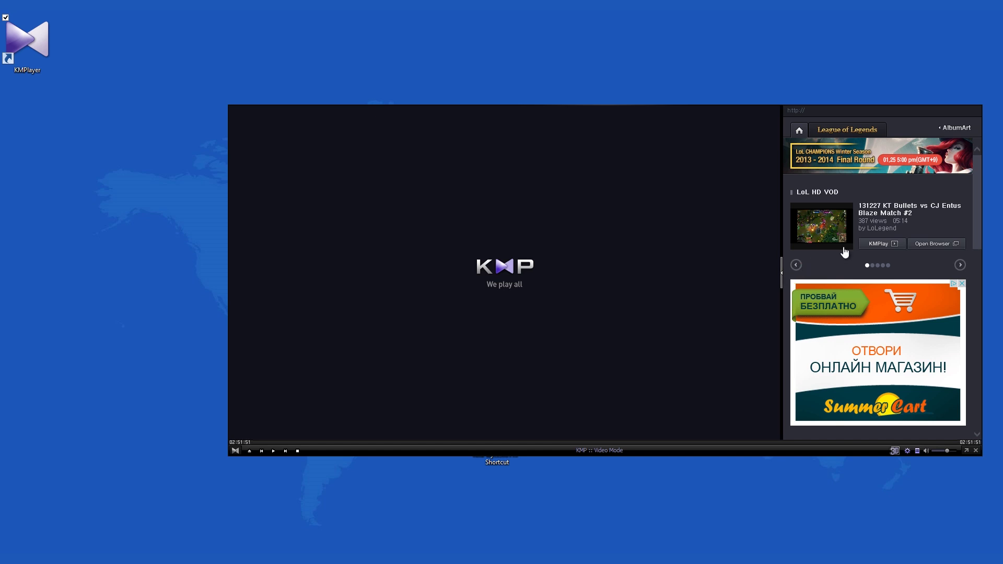
mouse_move(975, 215)
mouse_down()
mouse_move(982, 410)
mouse_move(966, 210)
mouse_up()
click(894, 450)
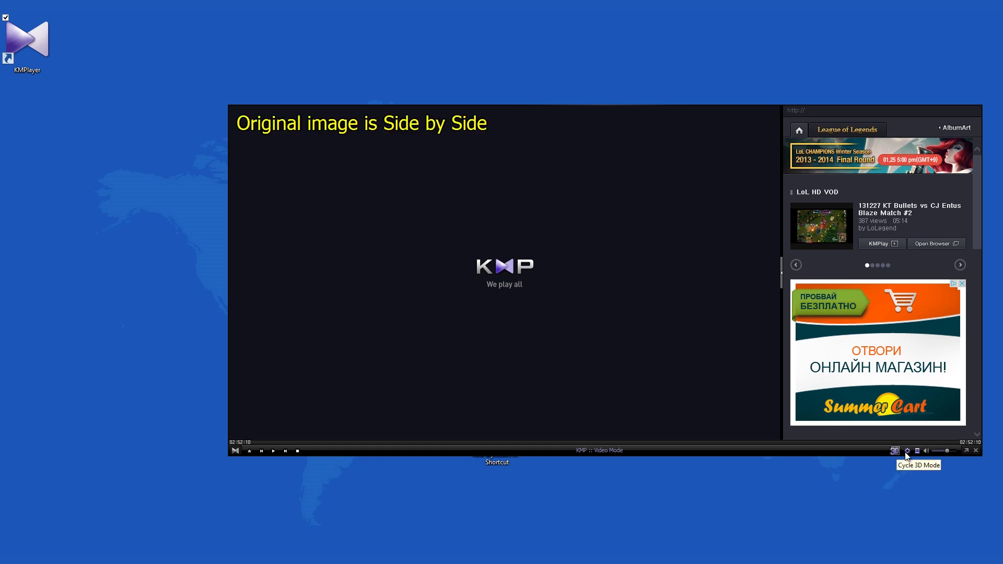
Open and cancel the file chooser, and view the album choices in the playlist window.
click(247, 452)
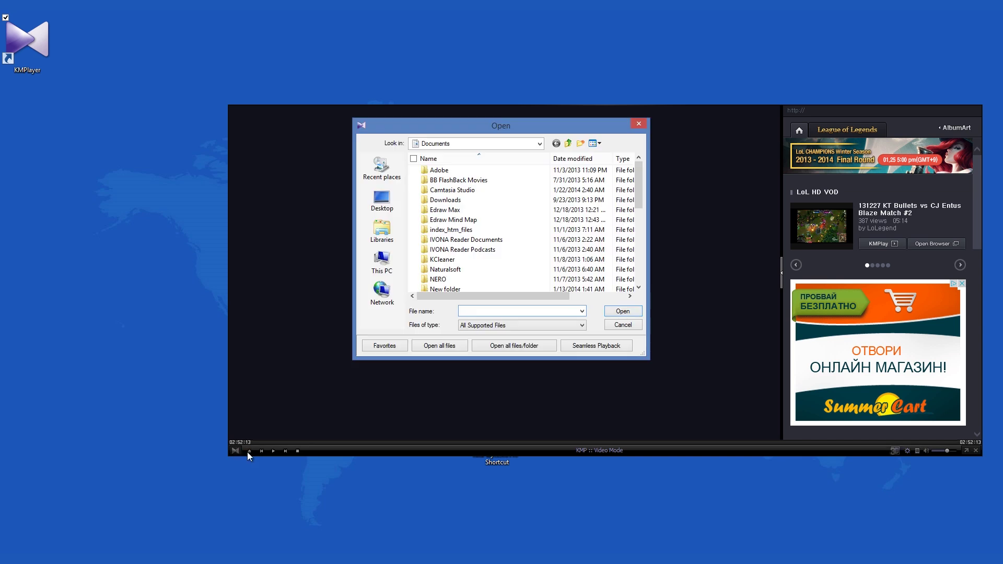
click(637, 326)
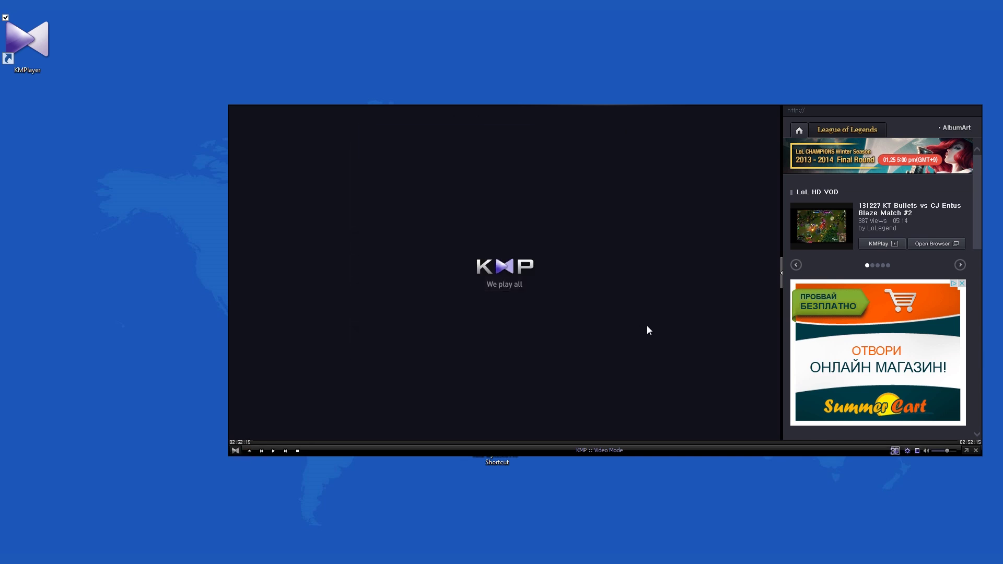
click(917, 451)
click(529, 198)
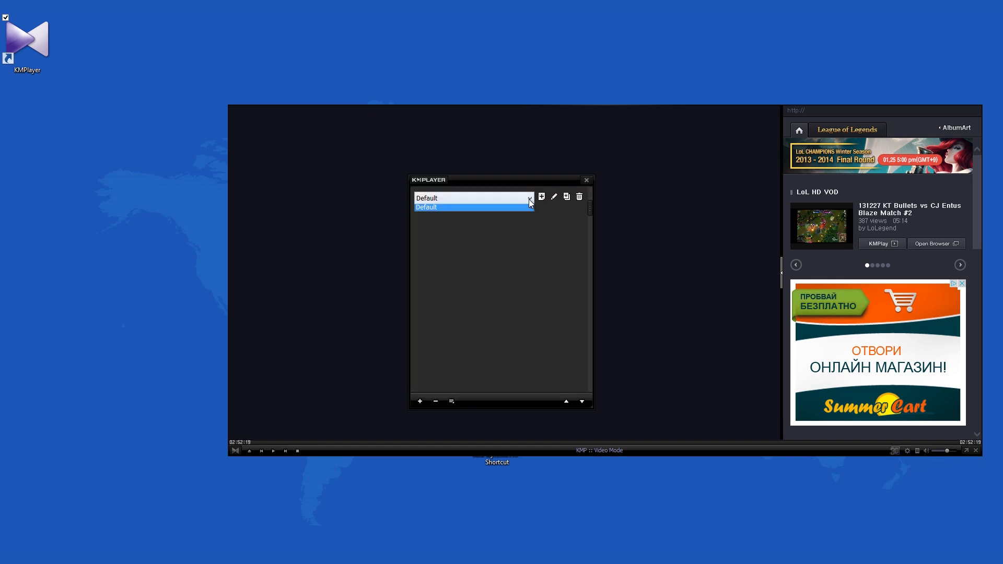
click(527, 206)
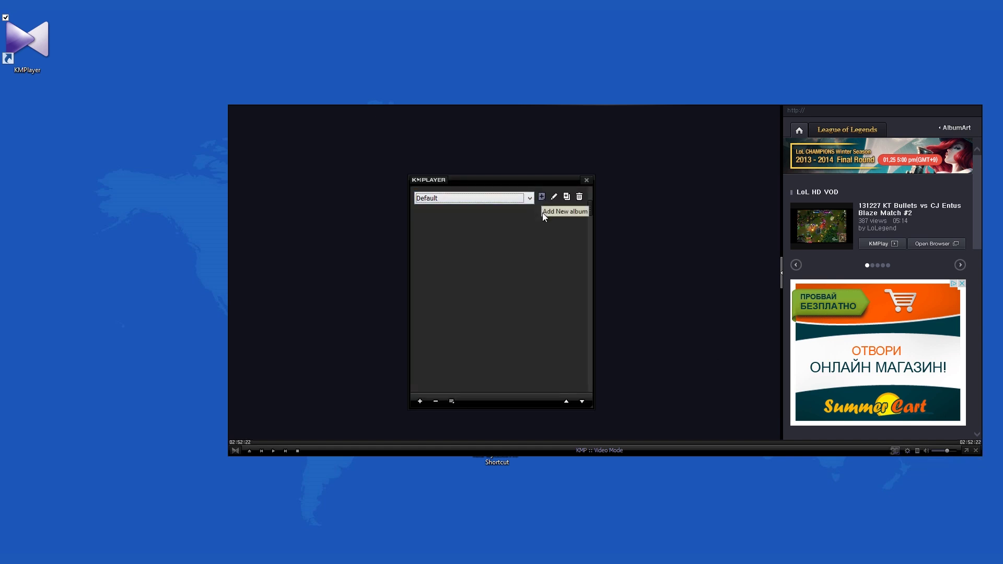
Open and cancel the New Album dialog, and view the playlist's find, sort and export commands.
click(542, 197)
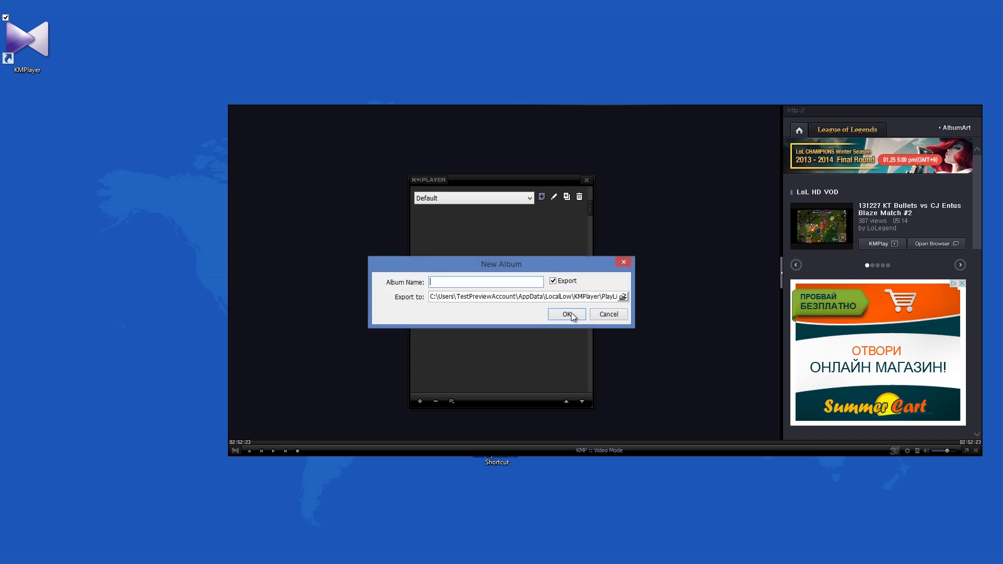
click(603, 317)
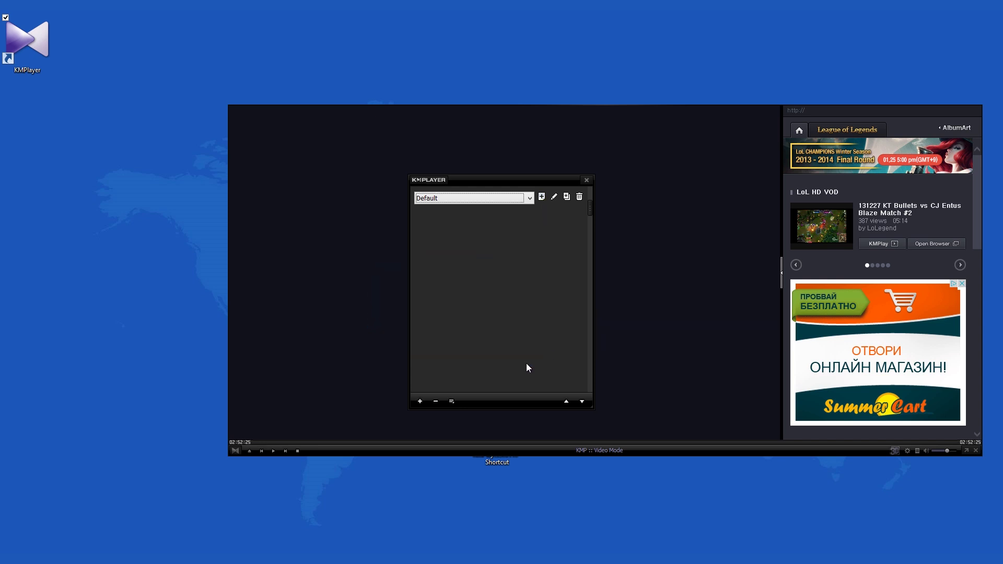
click(451, 401)
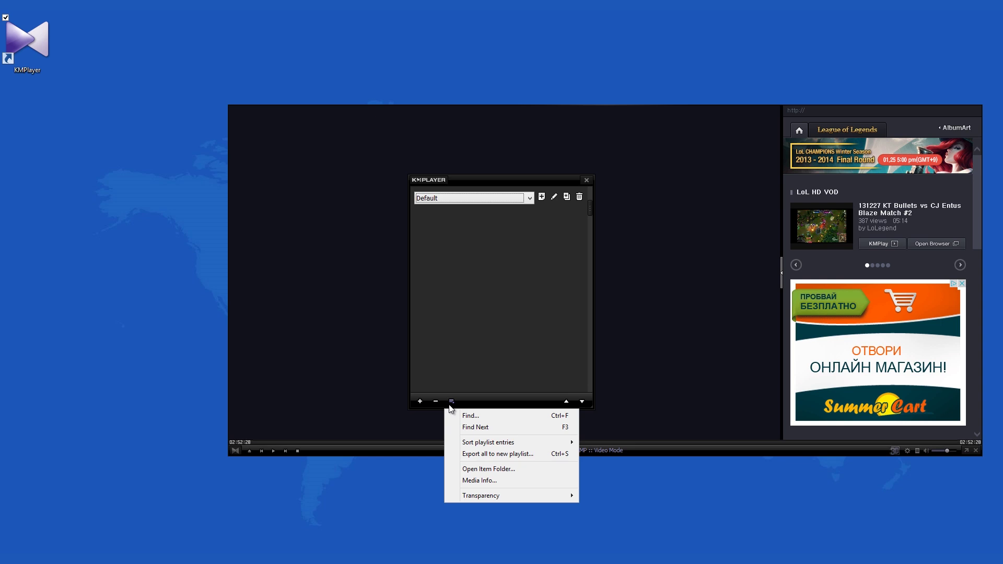
click(485, 403)
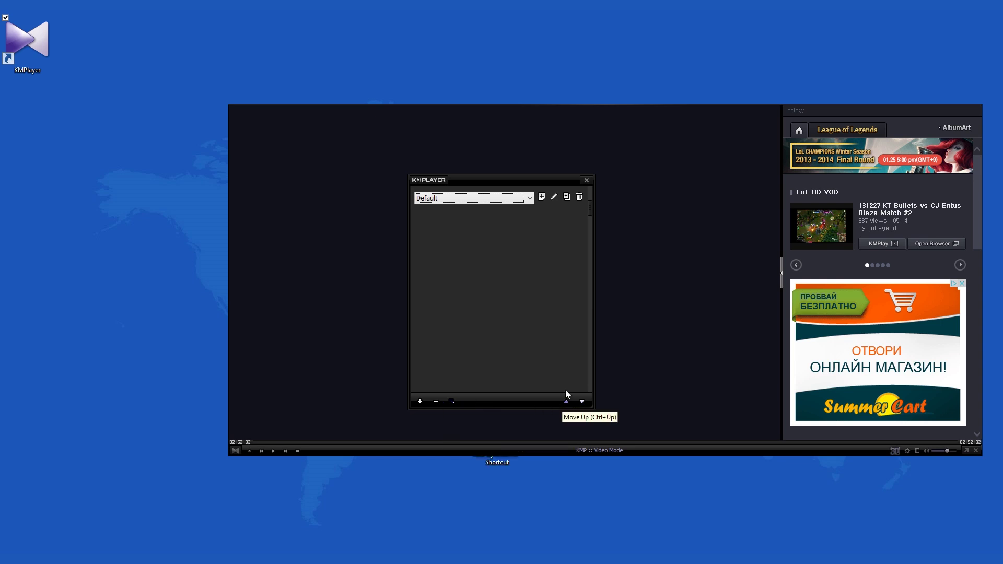
View and cancel the copy and rename dialogs for the Default album, and close the playlist and the web side pane.
click(566, 197)
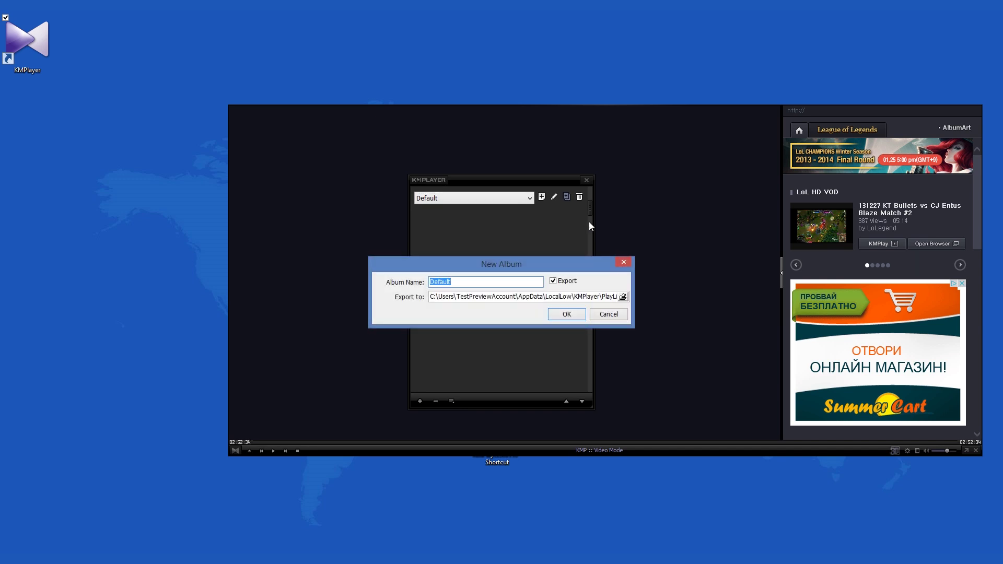
click(623, 263)
click(554, 198)
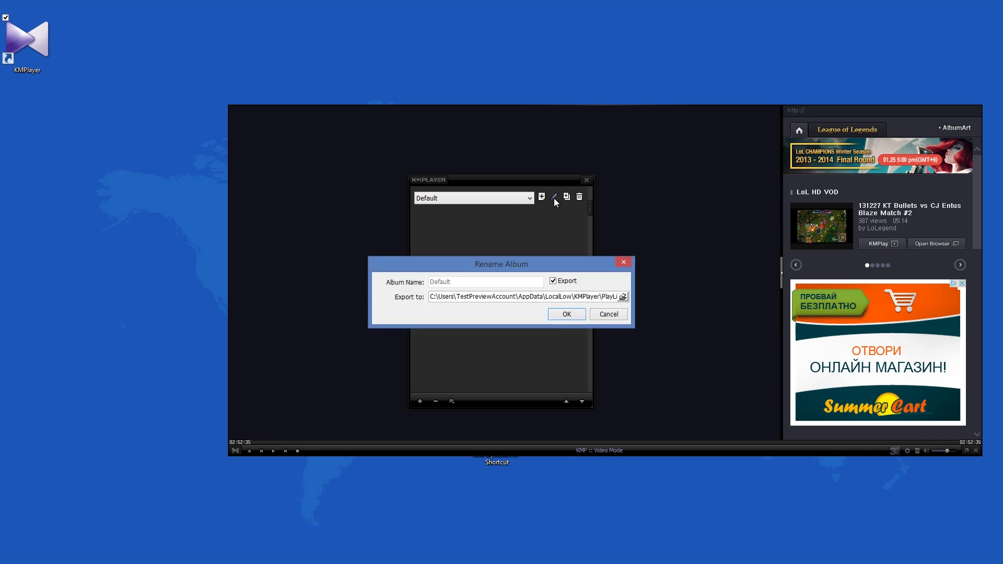
click(595, 318)
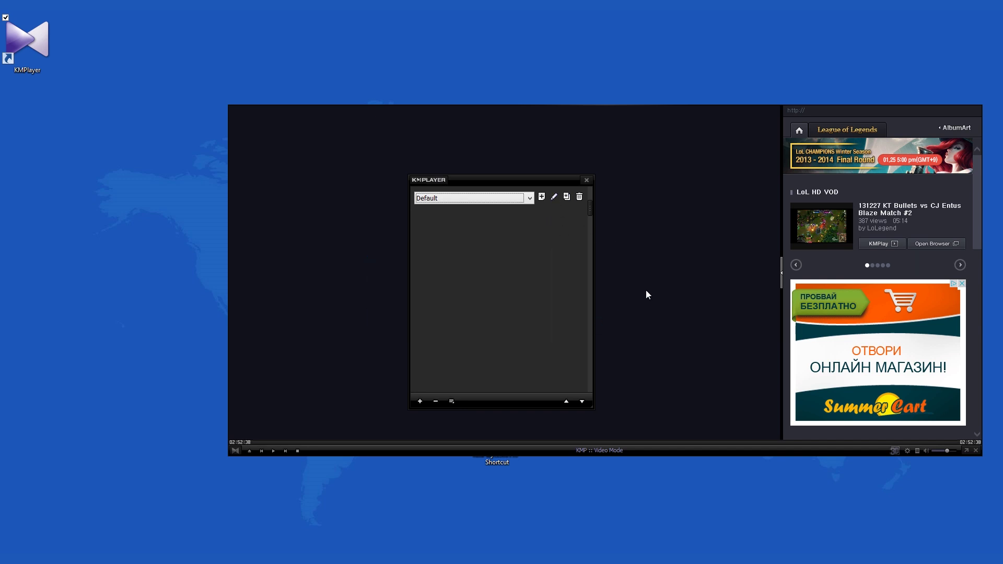
click(586, 181)
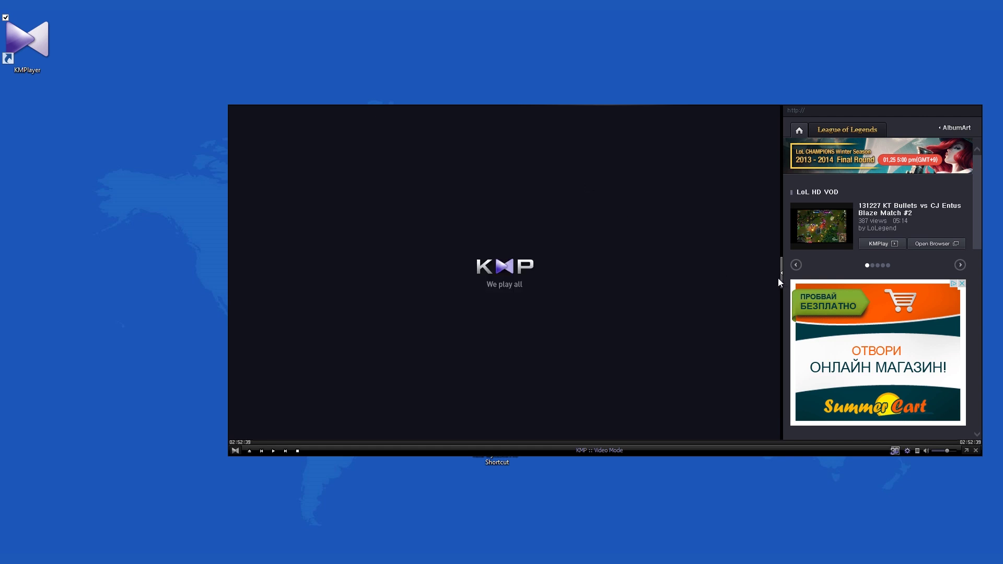
click(778, 278)
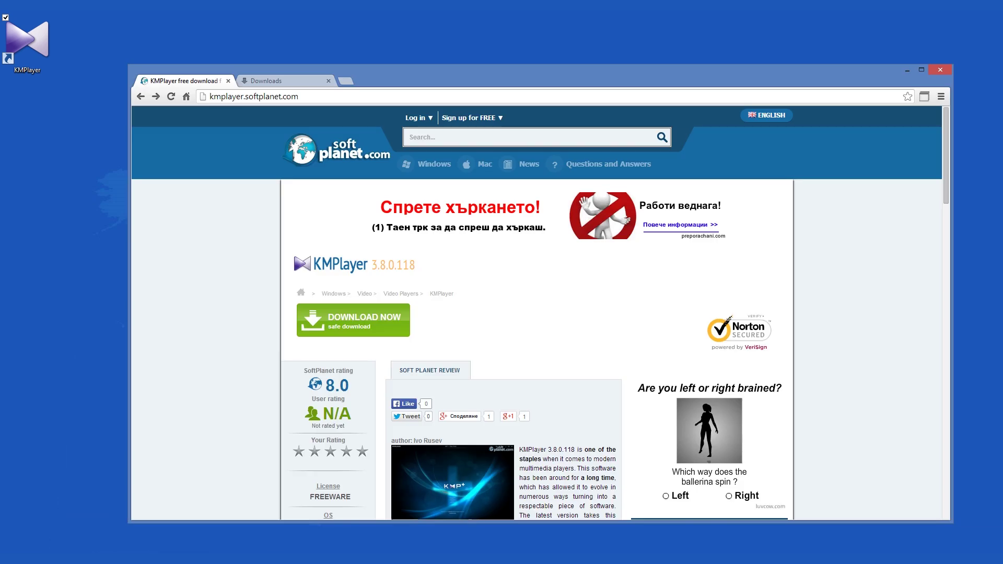
Skim the KMPlayer 3.8.0.118 review page on SoftPlanet in the web browser.
scroll(226, 320, down, 7)
scroll(227, 322, down, 2)
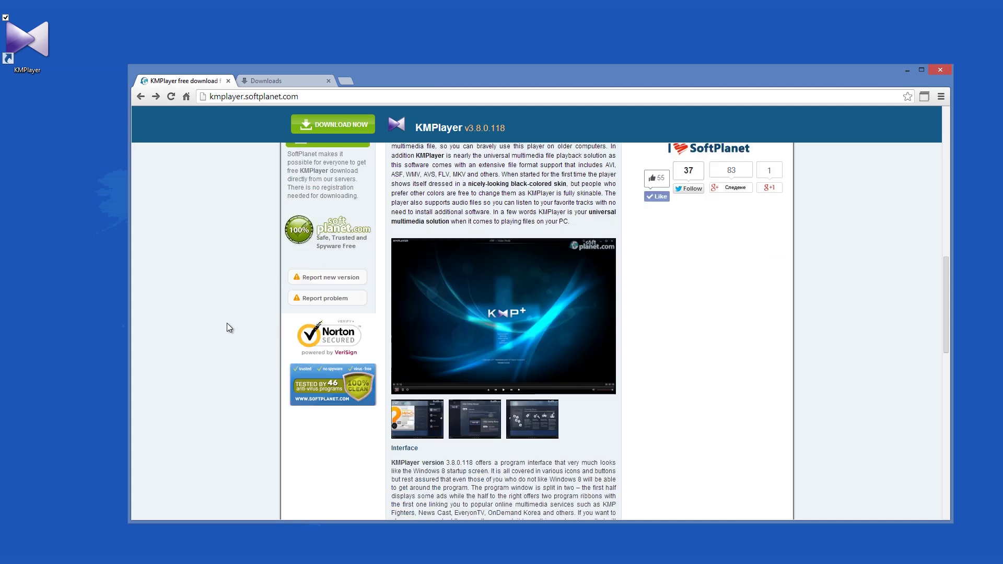
scroll(227, 324, up, 6)
scroll(226, 324, up, 5)
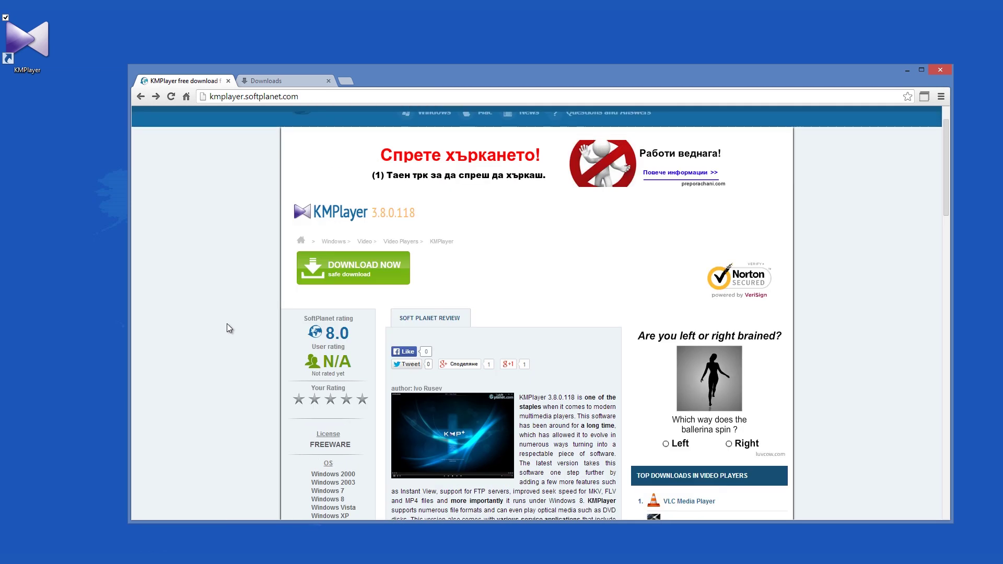